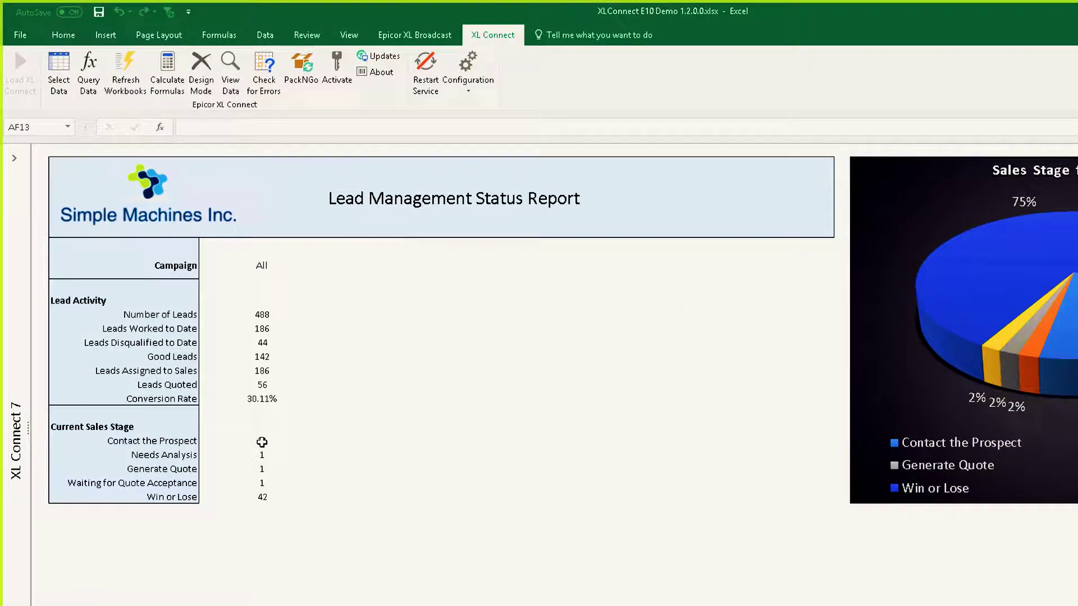
Drill down on the Contact the Prospect count for all campaigns as a table and look through its columns
right_click(262, 442)
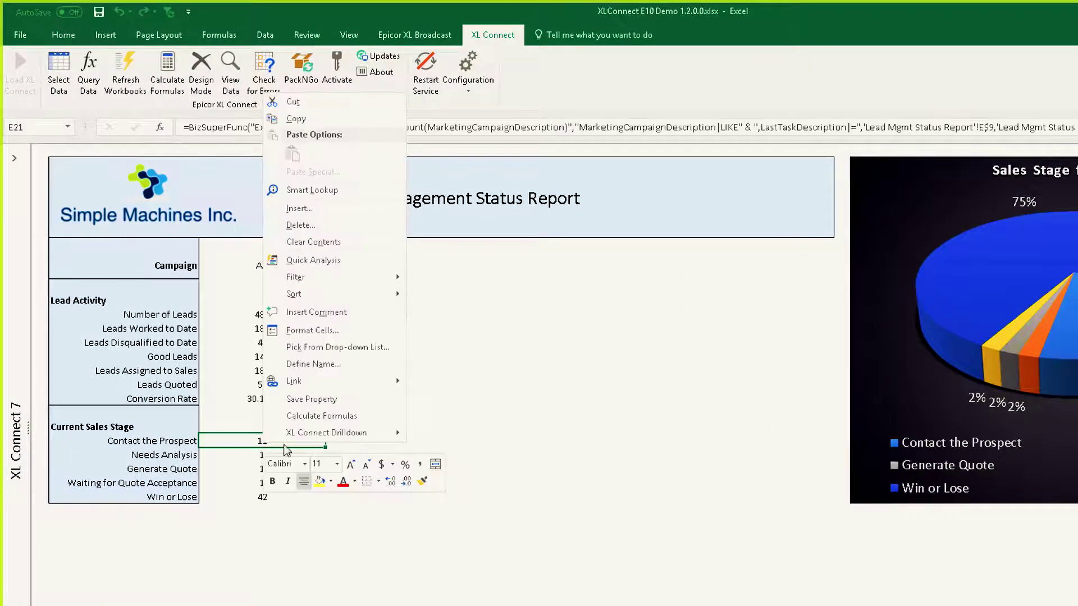
mouse_move(359, 442)
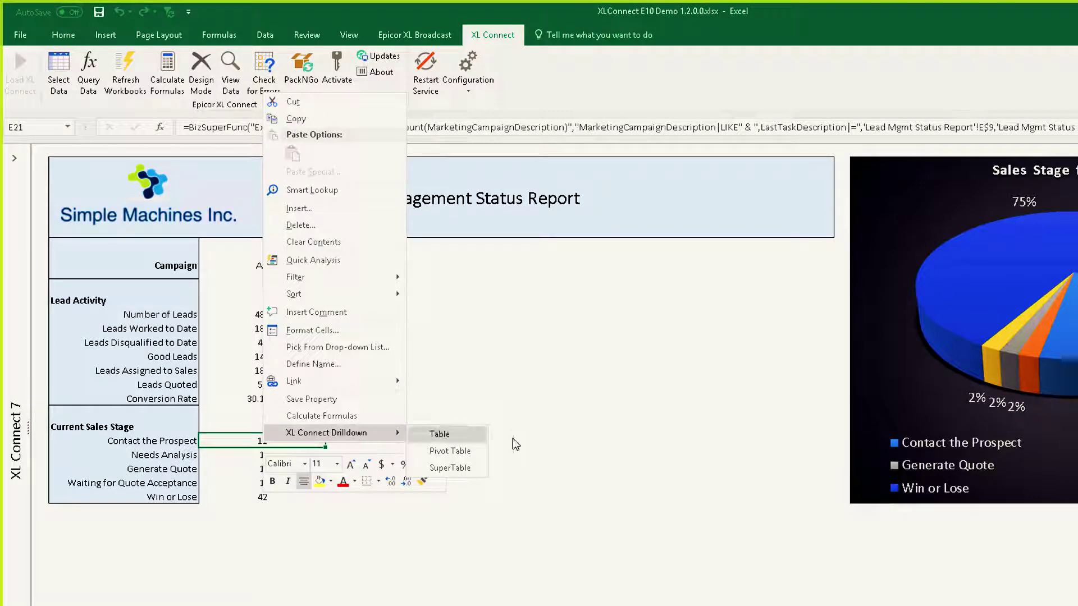
left_click(460, 436)
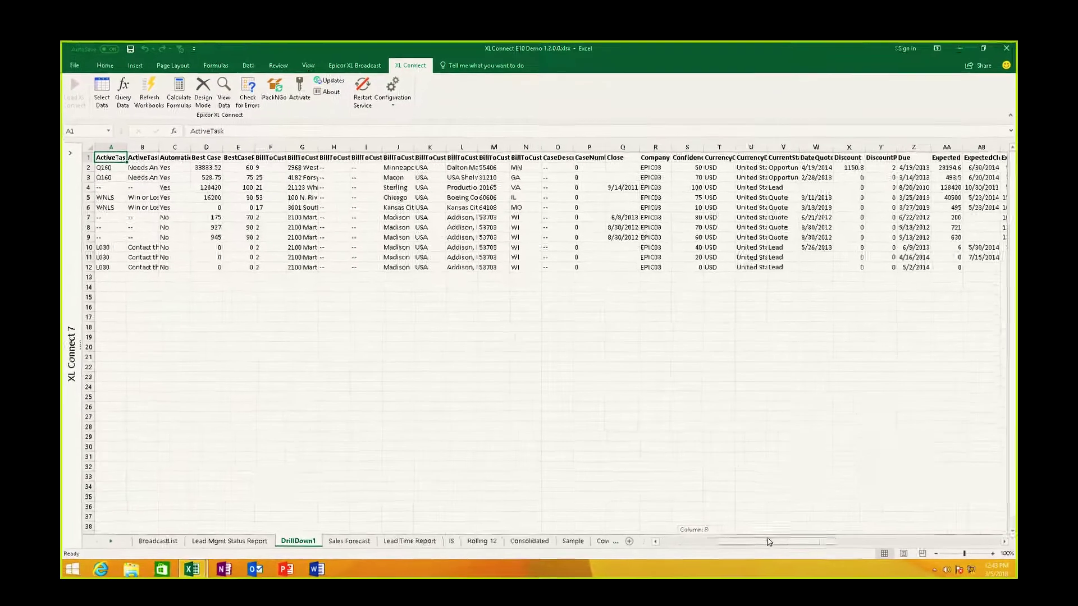
left_click_drag(722, 564, 802, 564)
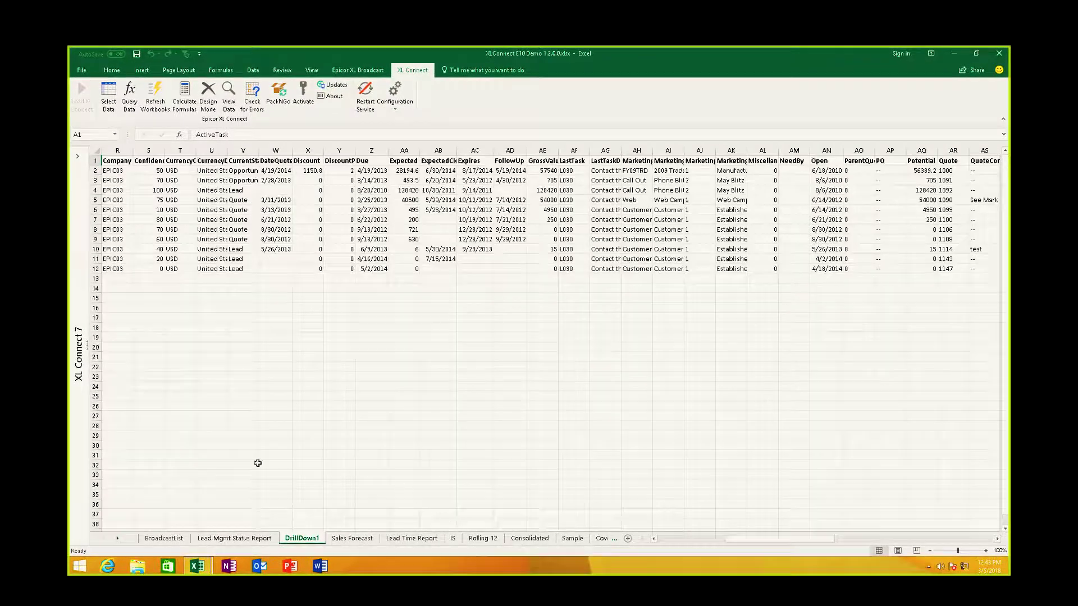
Return to the Lead Mgmt Status Report sheet and set the campaign to Customer Relationship
left_click(235, 539)
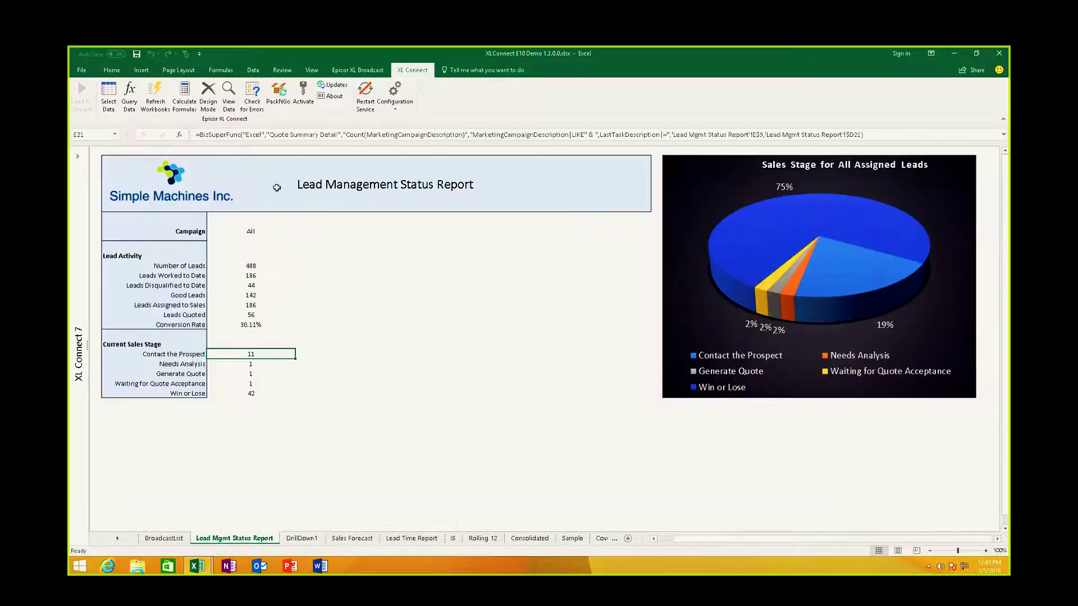
left_click(253, 233)
left_click(301, 239)
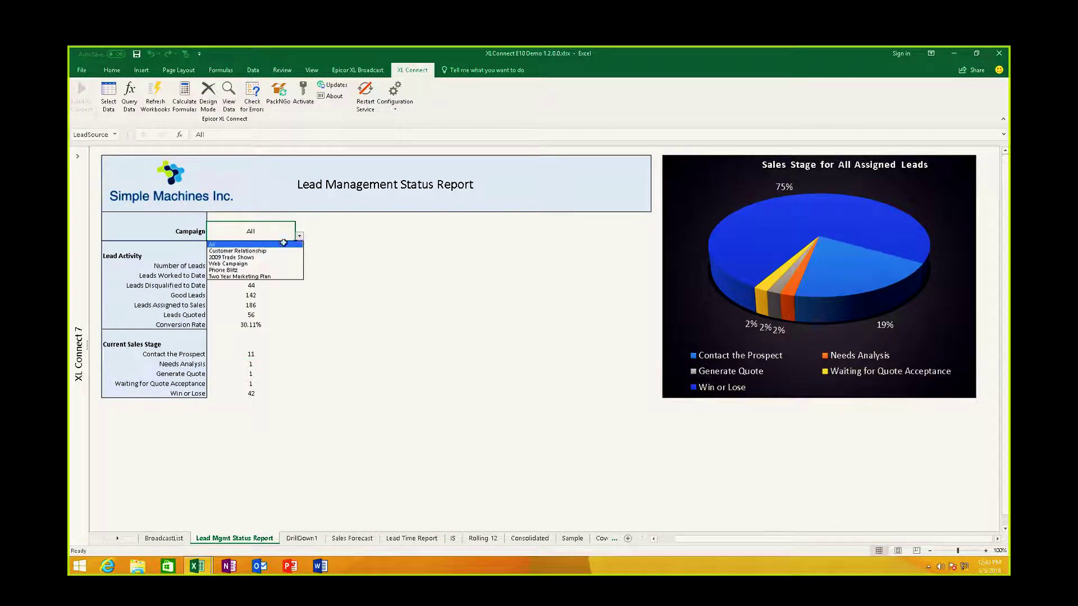
left_click(267, 251)
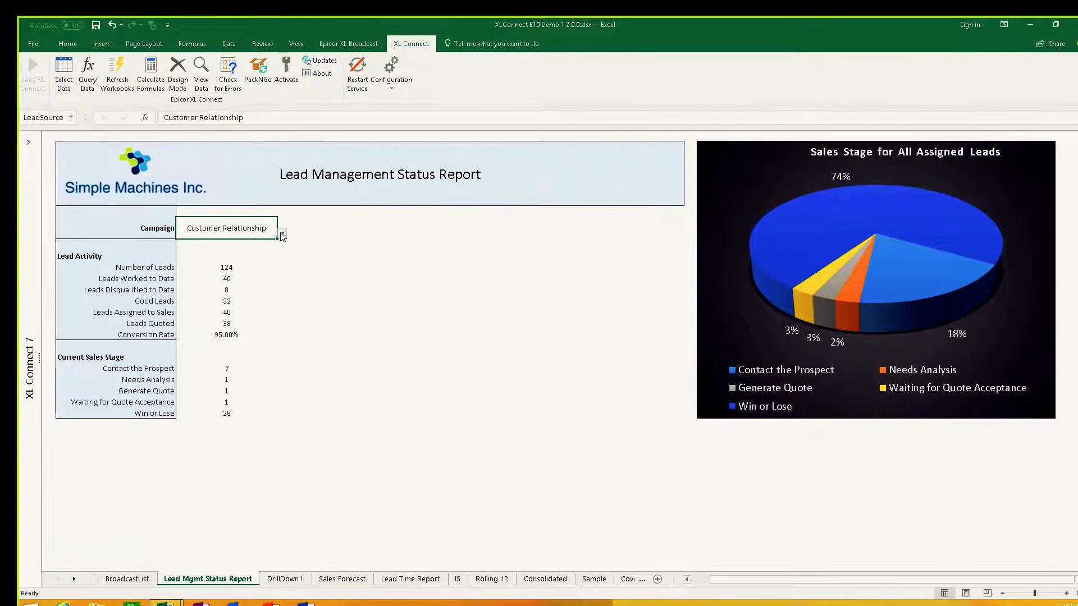
Set the status report's campaign to 2009 Trade Shows
left_click(300, 236)
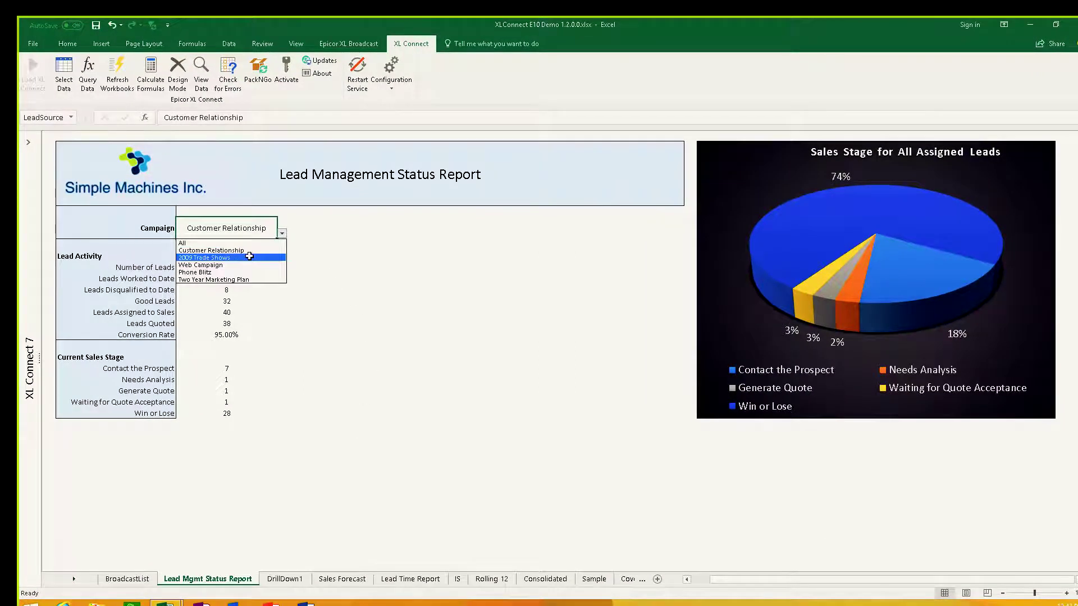
left_click(250, 254)
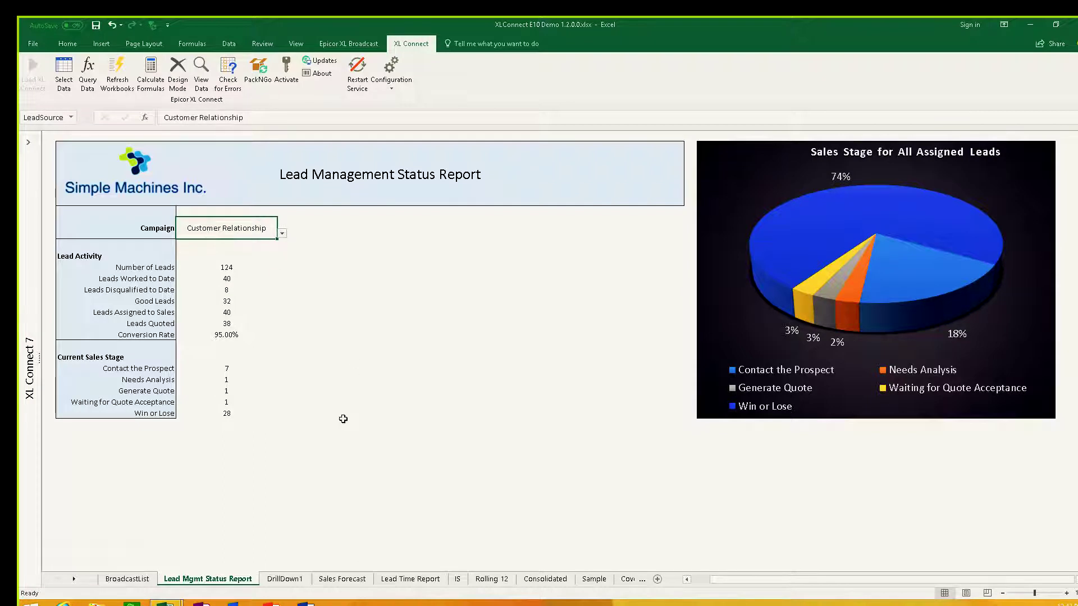
left_click(283, 233)
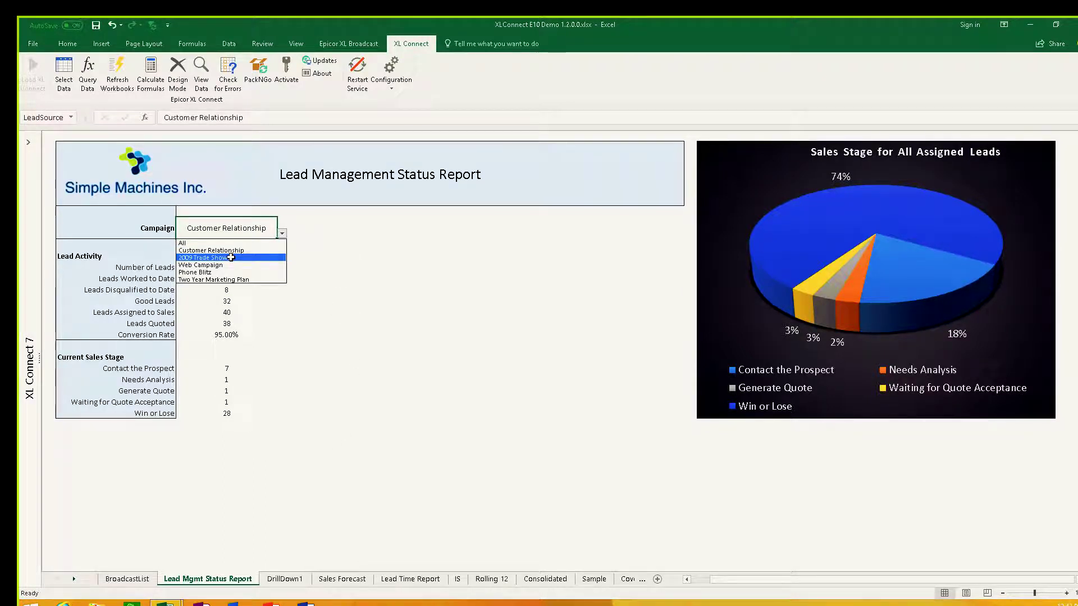
left_click(231, 257)
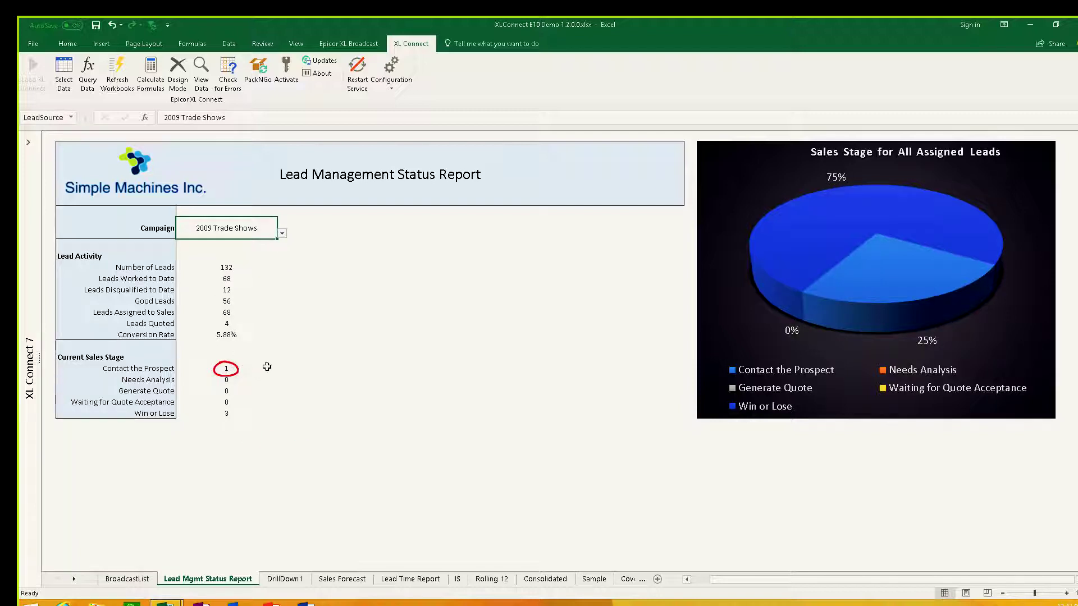
Set the campaign to Customer Relationship and fill the report's figures across the four adjacent columns, through Two Year Marketing Plan
left_click(282, 233)
left_click(238, 246)
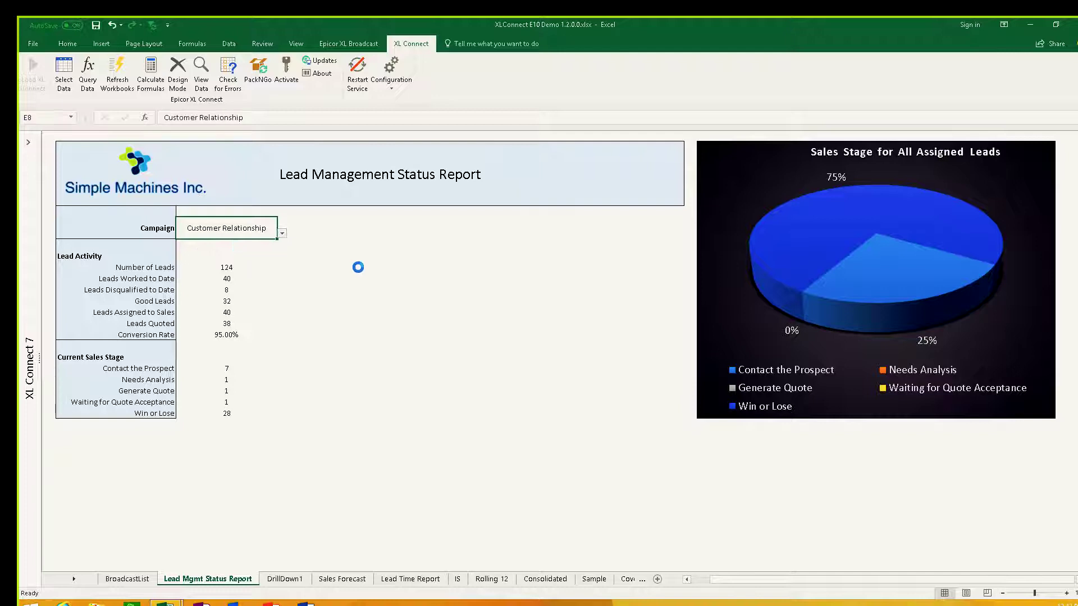
left_click_drag(229, 246, 672, 433)
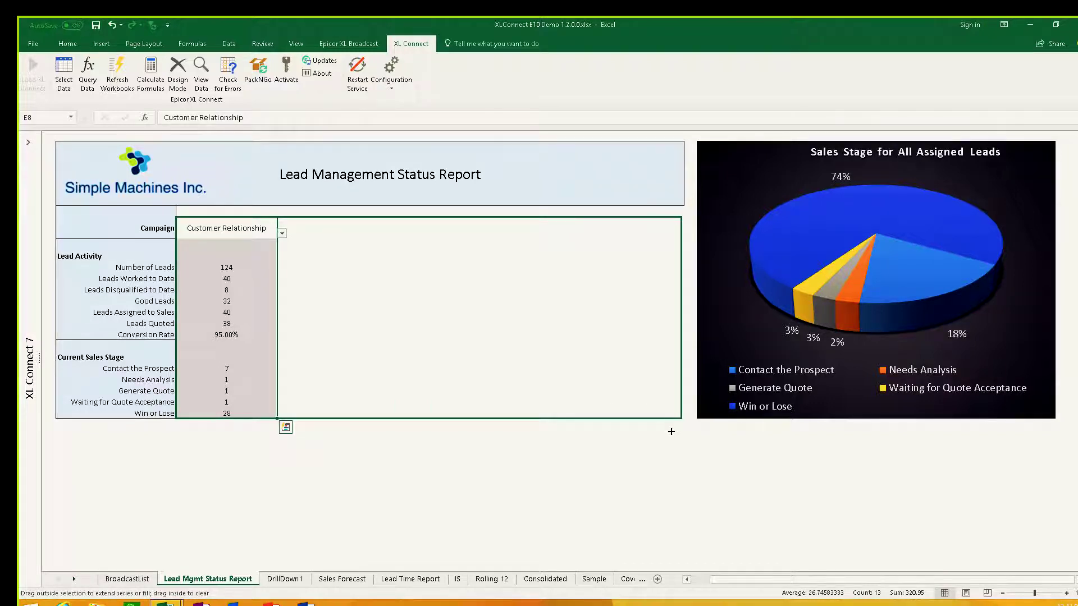
left_click_drag(672, 432, 672, 432)
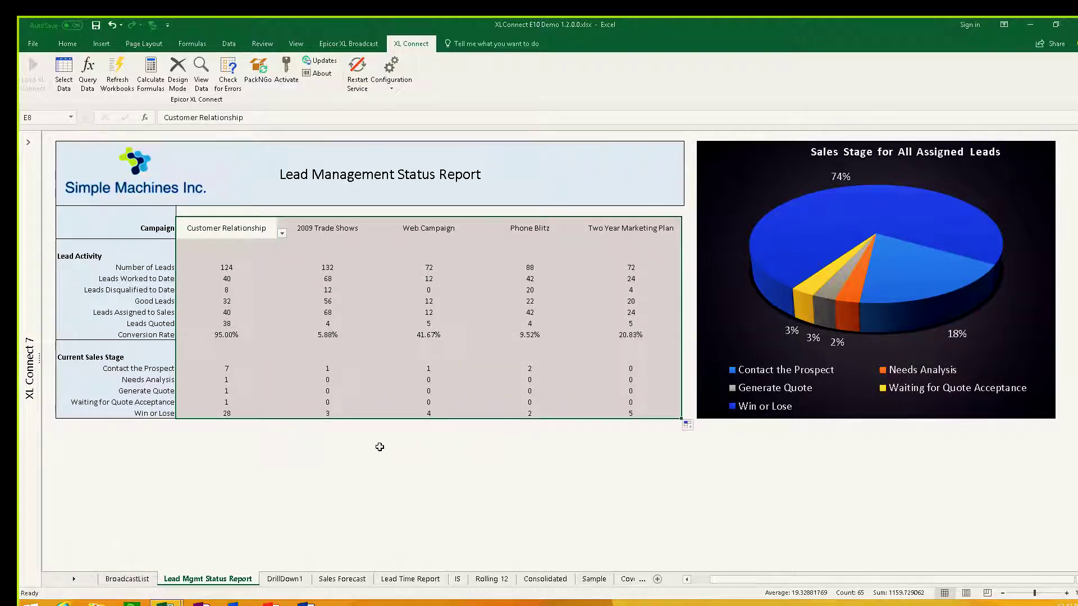
left_click(377, 435)
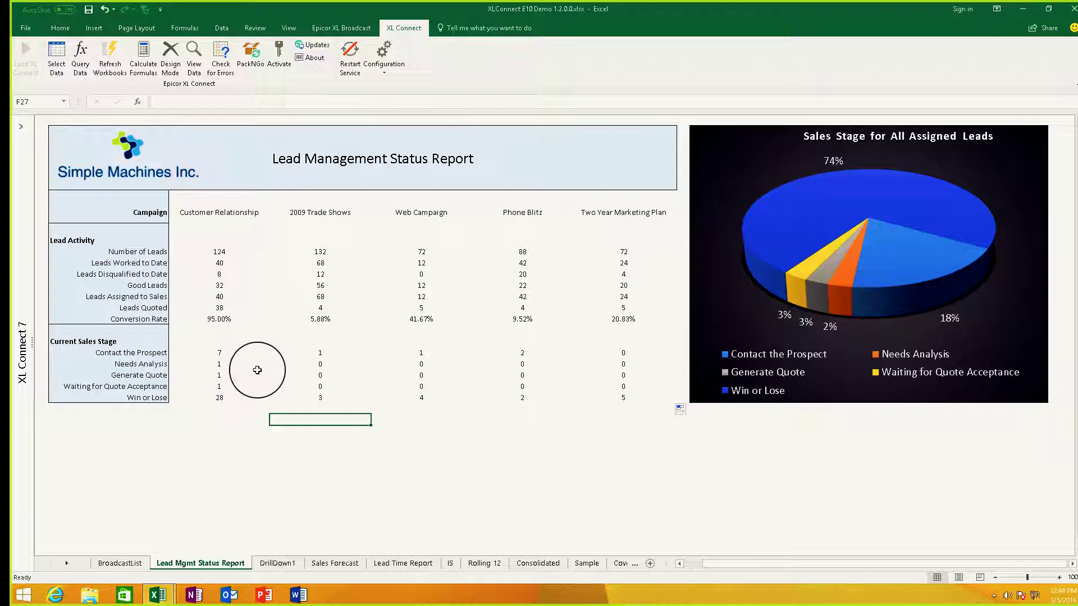
Drill down on the Contact the Prospect count of the Customer Relationship campaign as a pivot table
right_click(220, 352)
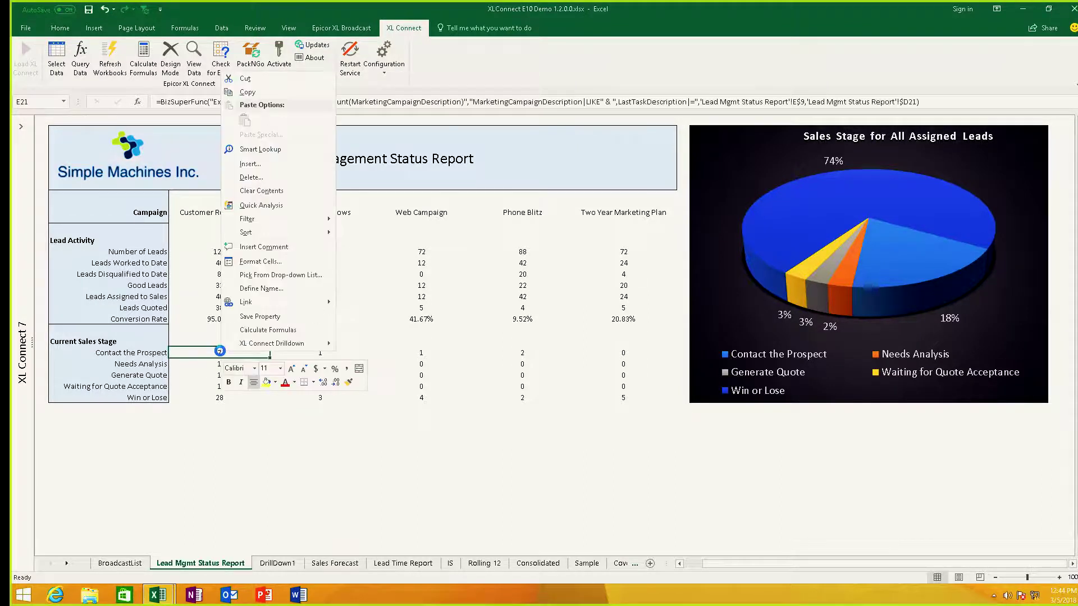
mouse_move(306, 344)
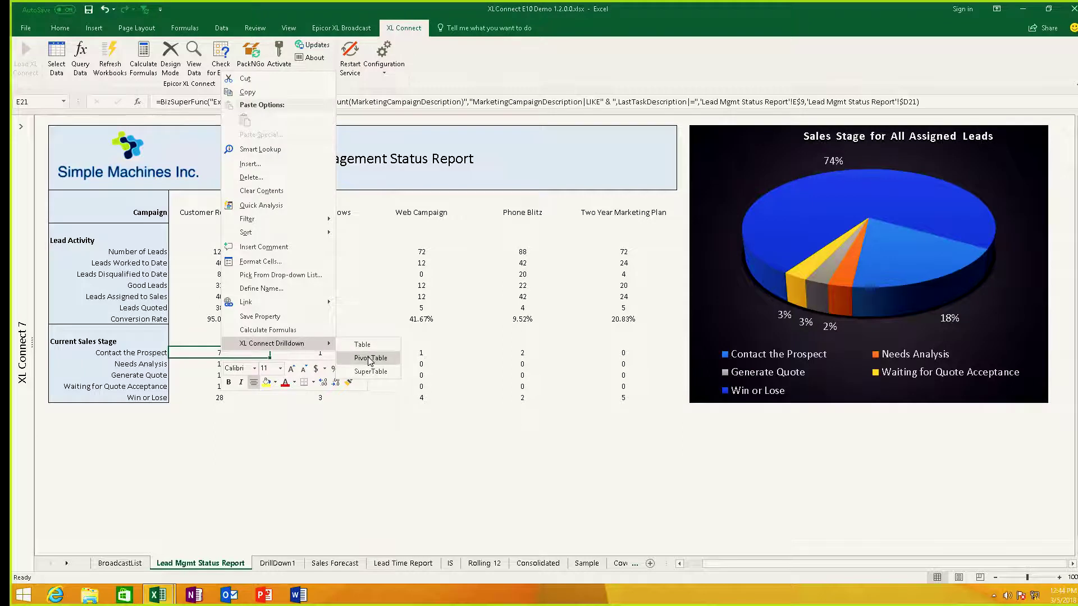
left_click(370, 362)
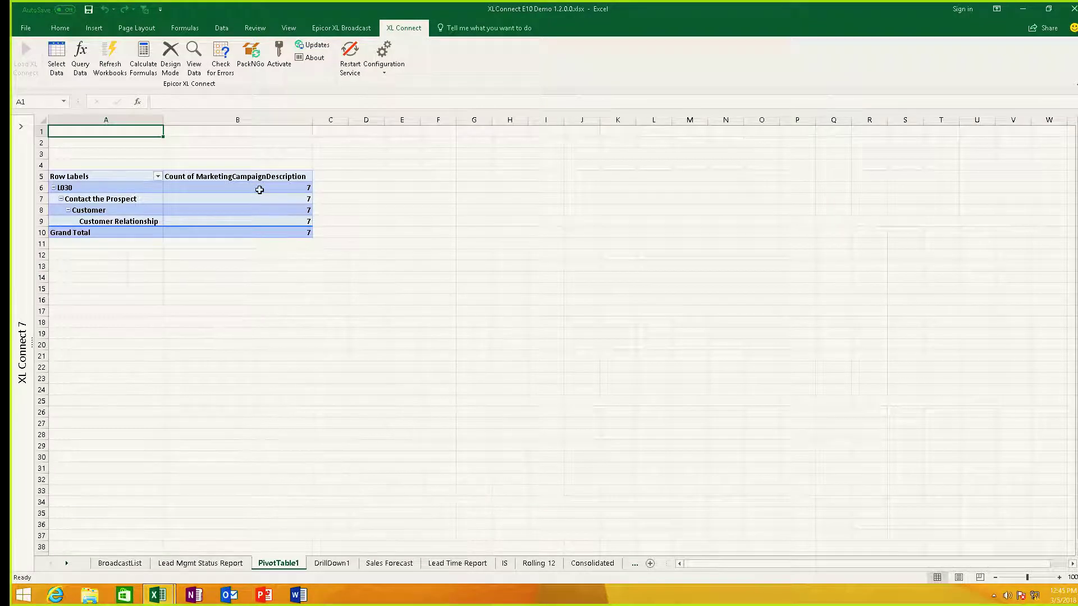
Add the Salesperson field to the columns of the campaign drilldown pivot table
left_click(263, 176)
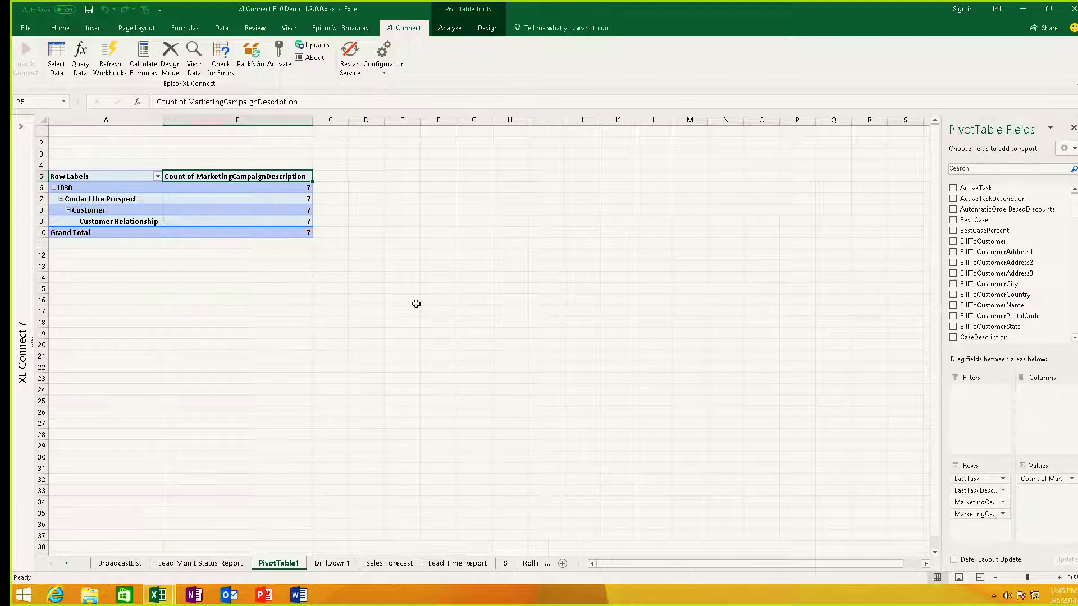
left_click_drag(1073, 210, 1067, 284)
left_click_drag(990, 231, 1040, 404)
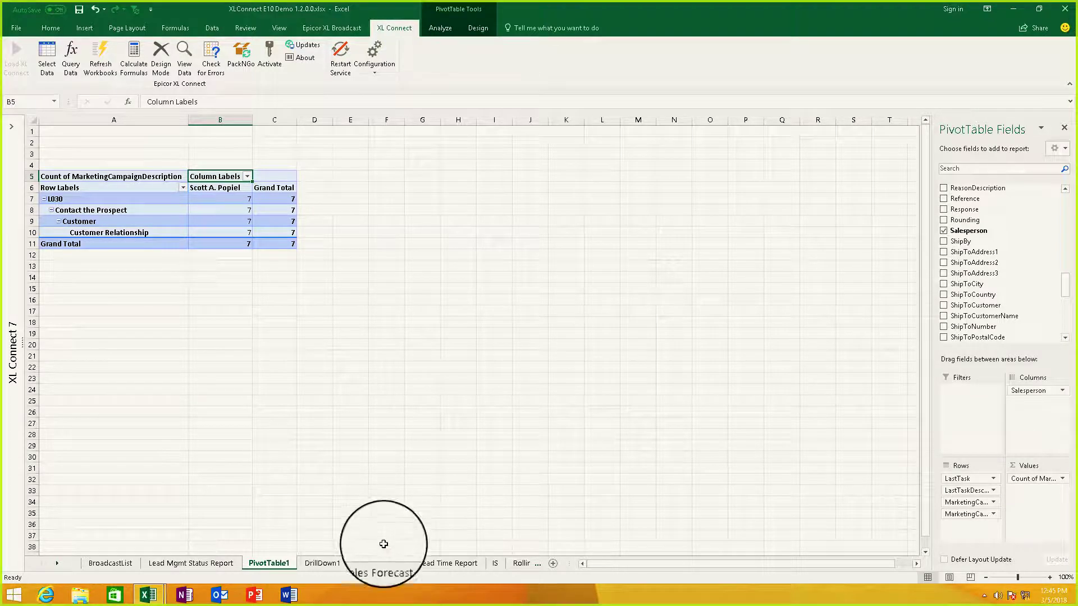
On the Sales Forecast sheet, drill down on the second opportunity owner's Quote count as a pivot table
left_click(381, 566)
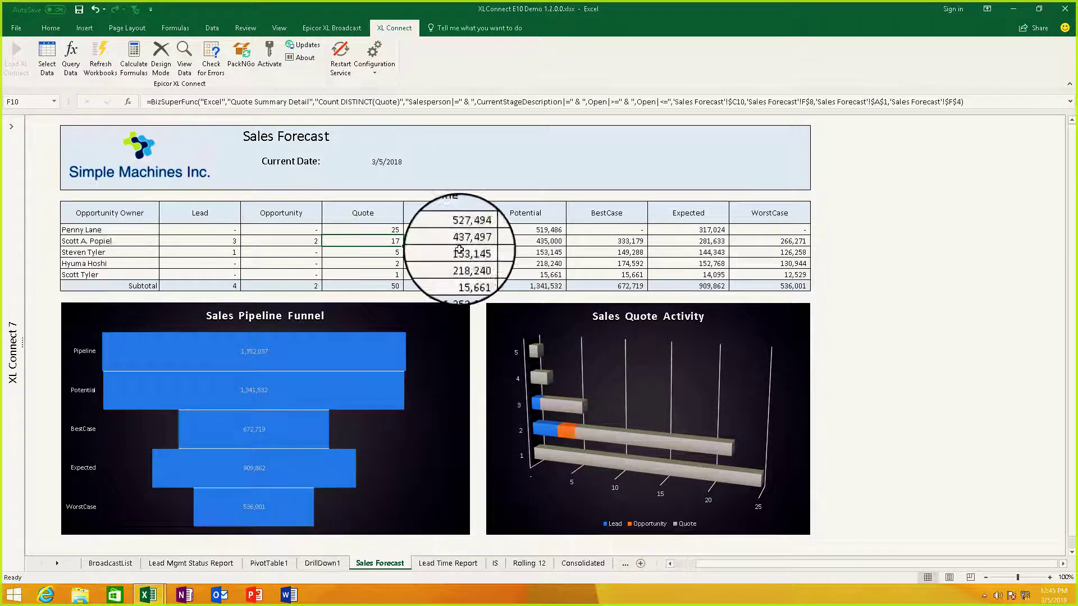
right_click(393, 240)
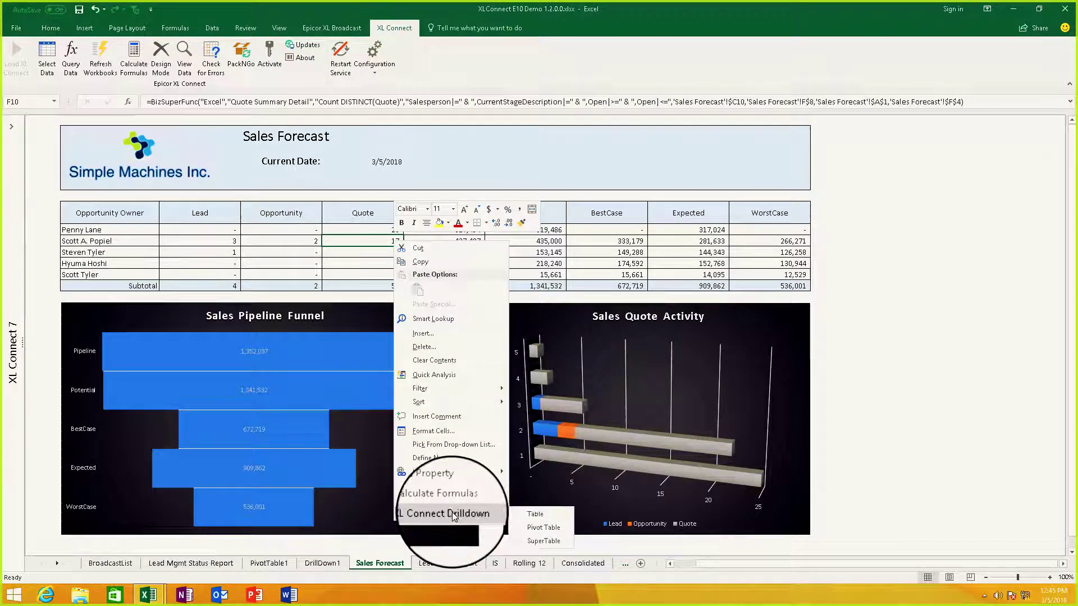
mouse_move(453, 512)
left_click(539, 527)
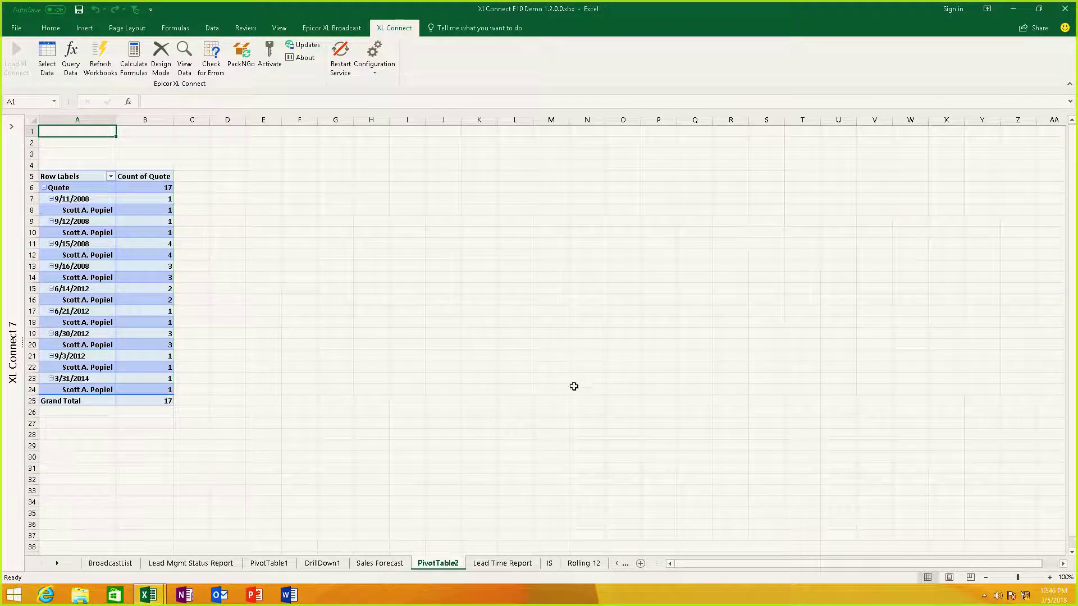
Move Salesperson to the quote pivot table's filters and replace Open with ReasonDescription in its rows
left_click(148, 176)
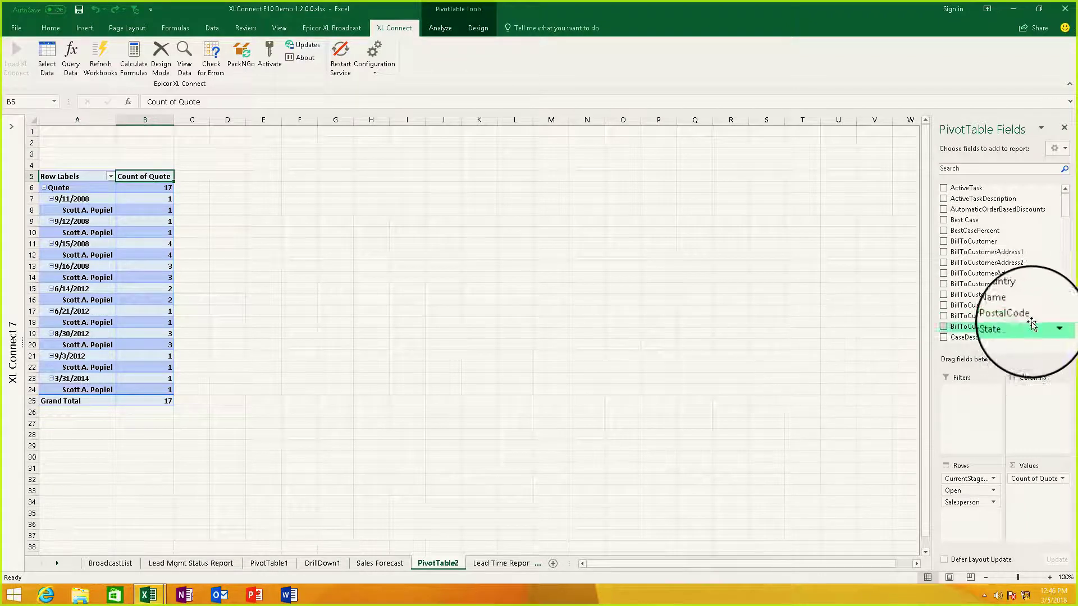
left_click_drag(978, 505, 978, 427)
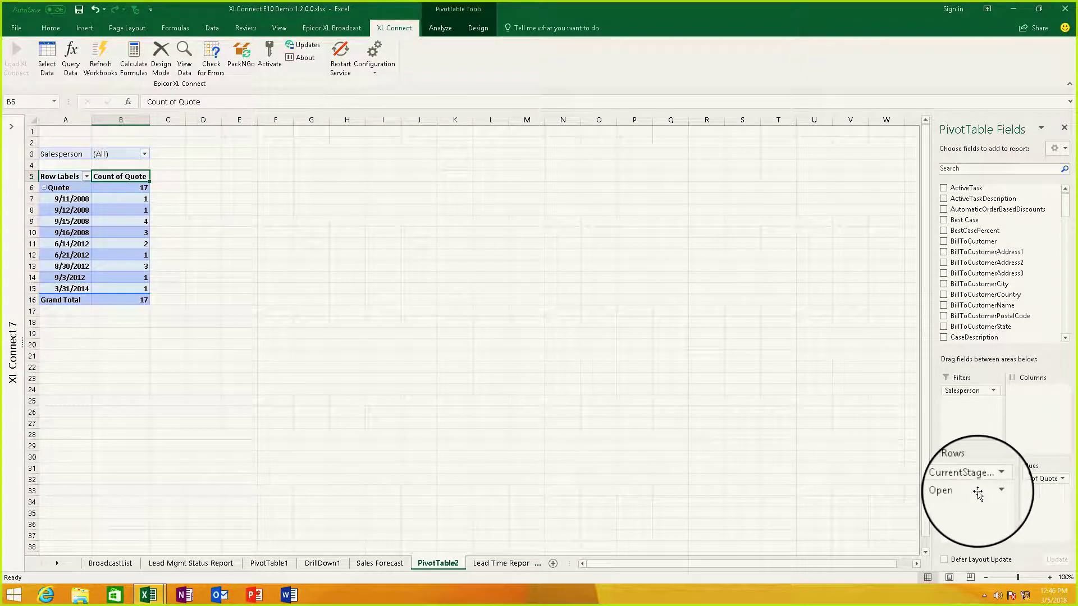
left_click_drag(978, 493, 1068, 323)
scroll(1068, 322, "down", 5)
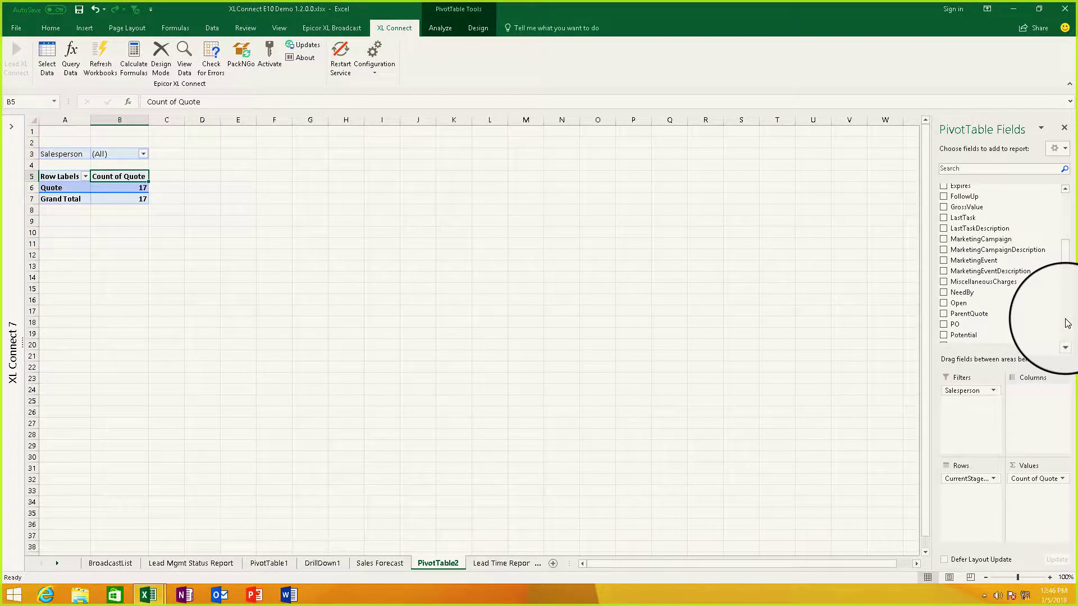
scroll(1067, 322, "down", 5)
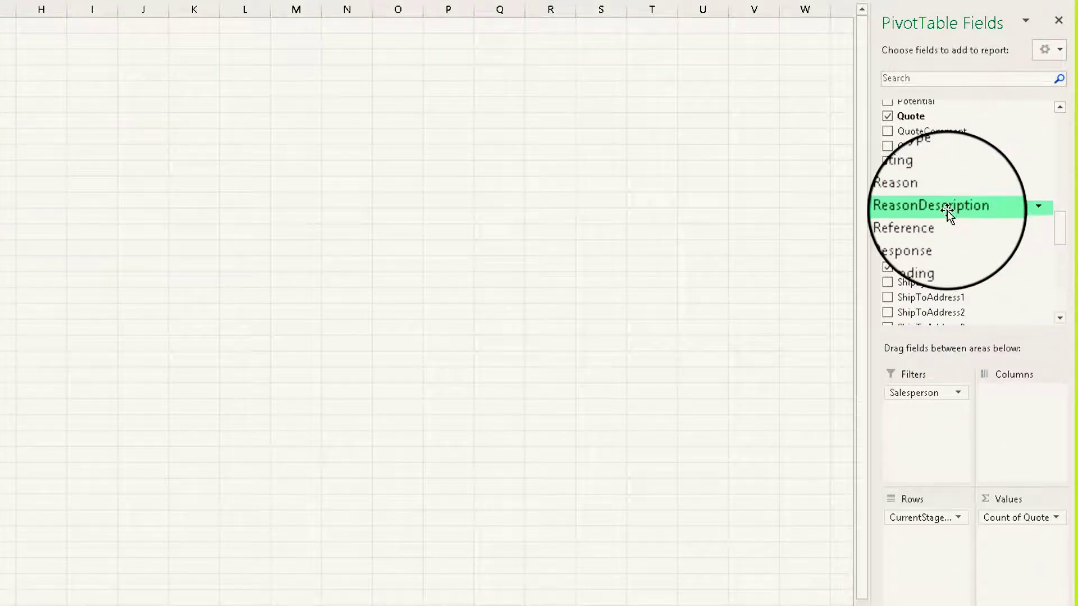
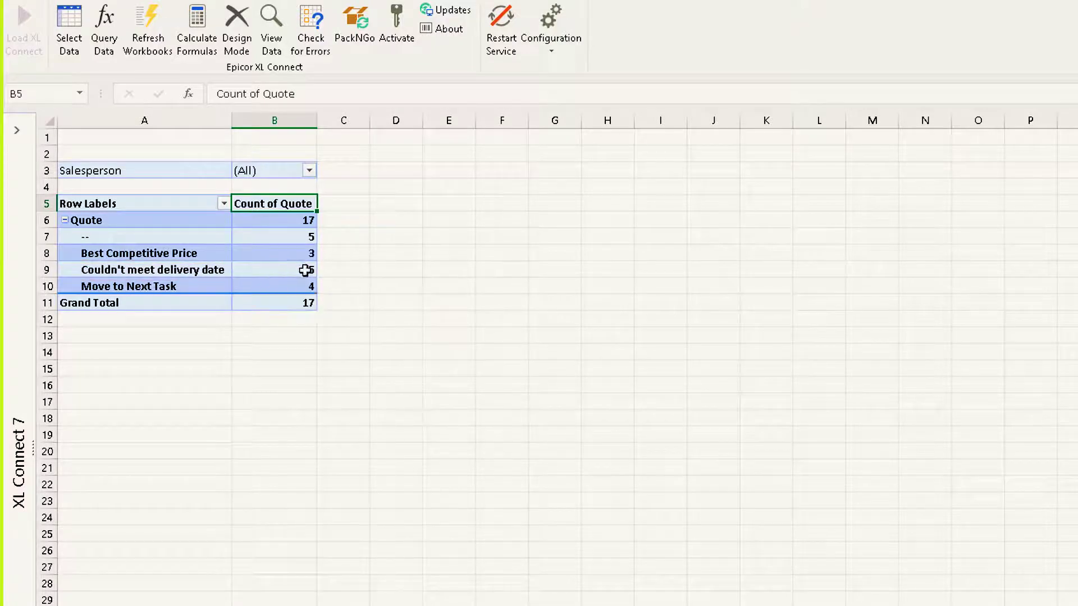
Show the detail records behind the "Couldn't meet delivery date" quote count on a new sheet
mouse_move(310, 272)
double_click(305, 272)
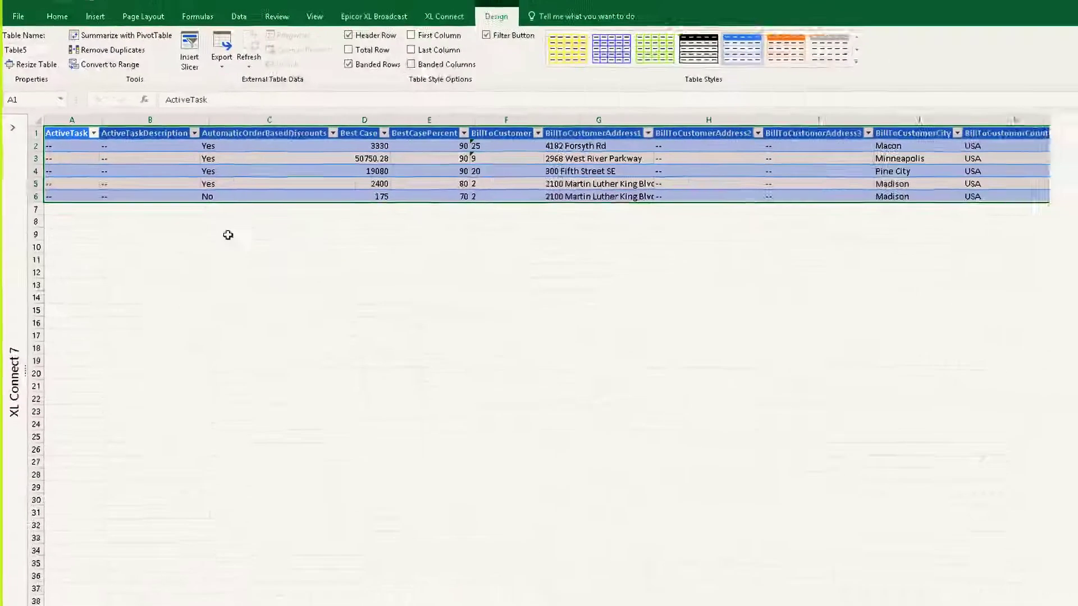
left_click(656, 210)
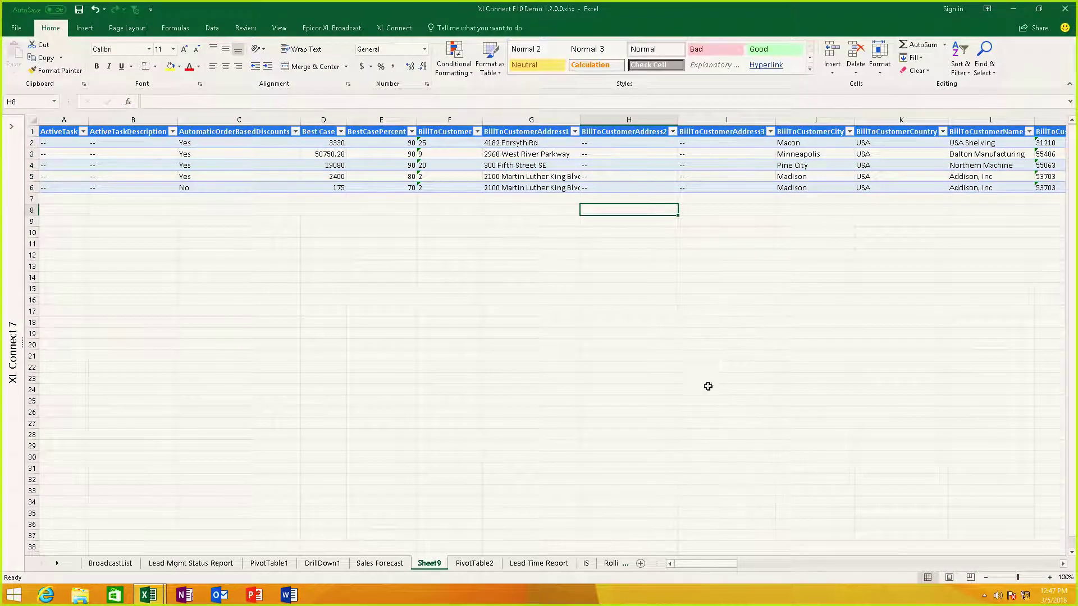
Copy the Quote column of the detail table, including its header and all quote rows
left_click_drag(699, 570, 839, 569)
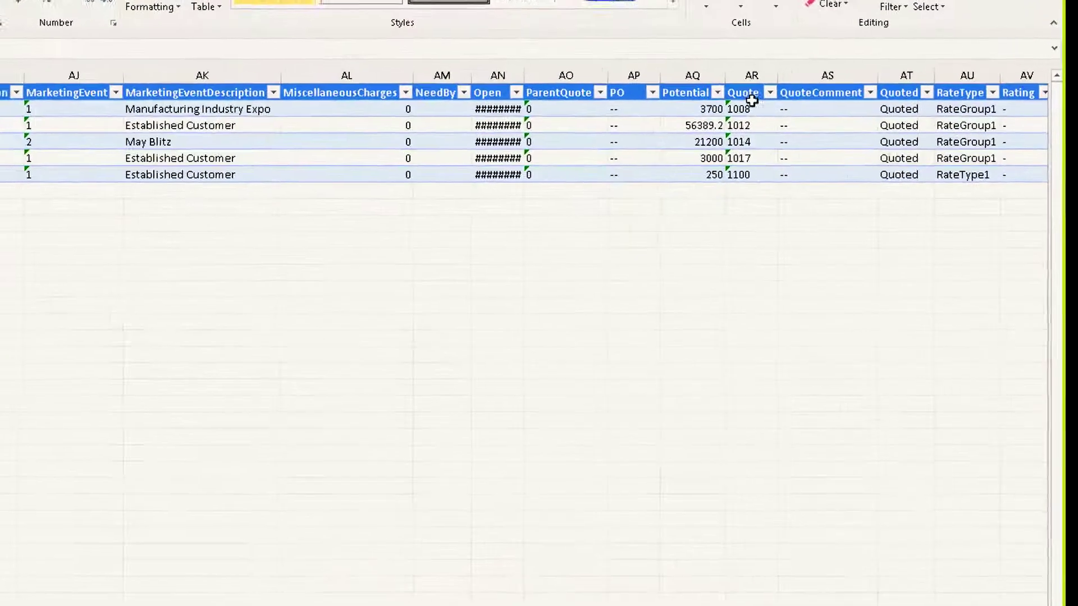
left_click(753, 92)
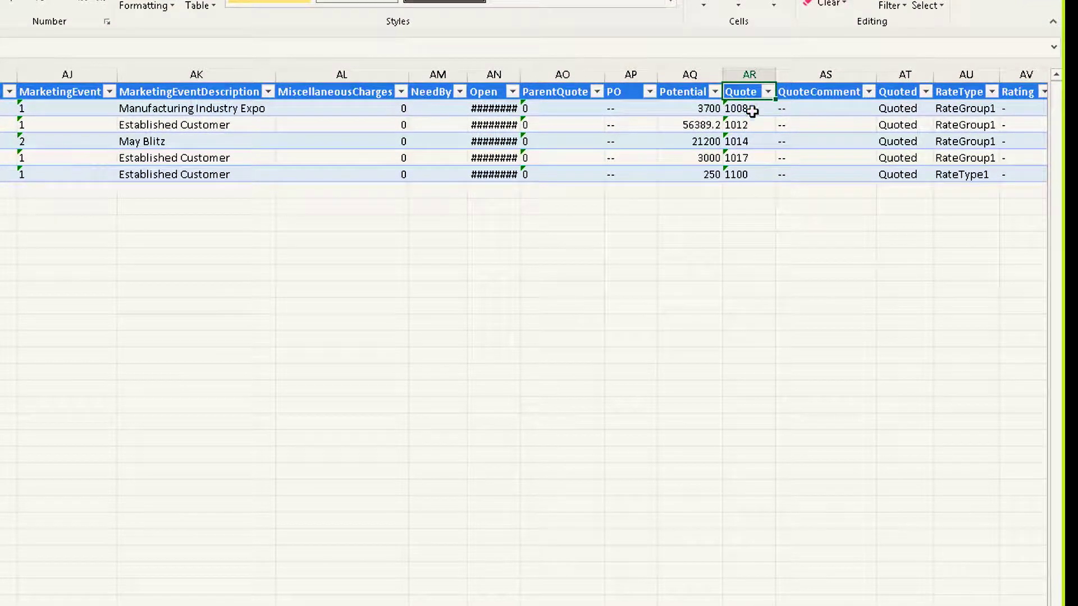
left_click_drag(753, 110, 748, 173)
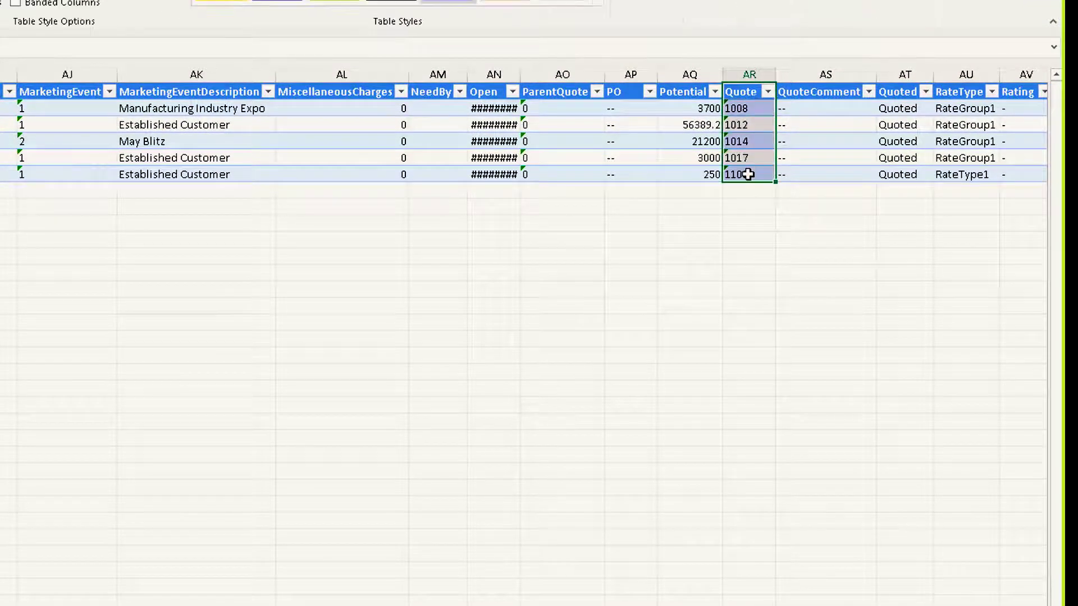
key("ctrl+c")
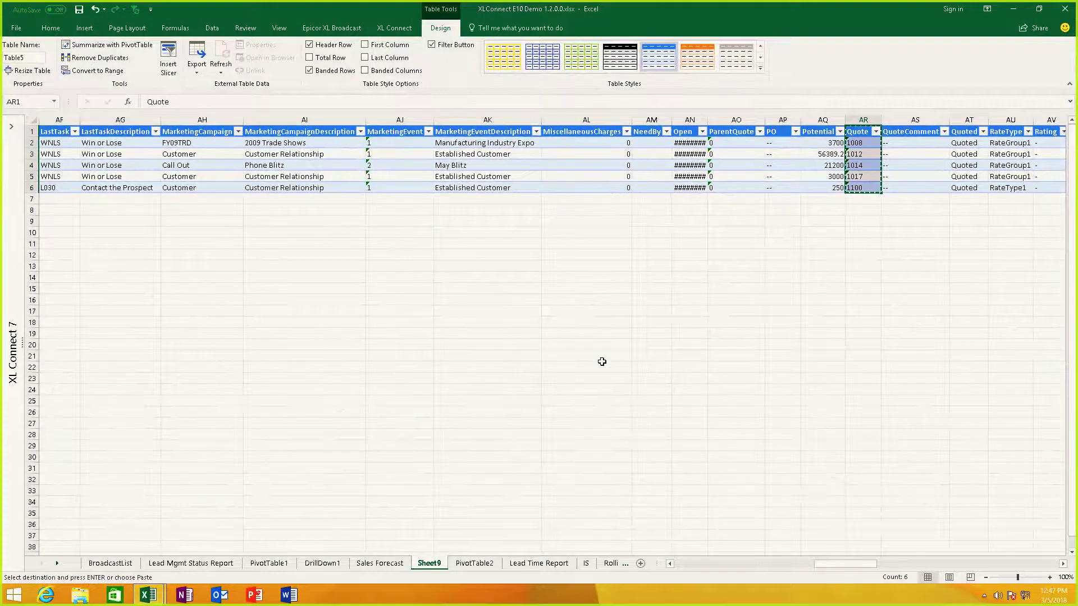
left_click(404, 277)
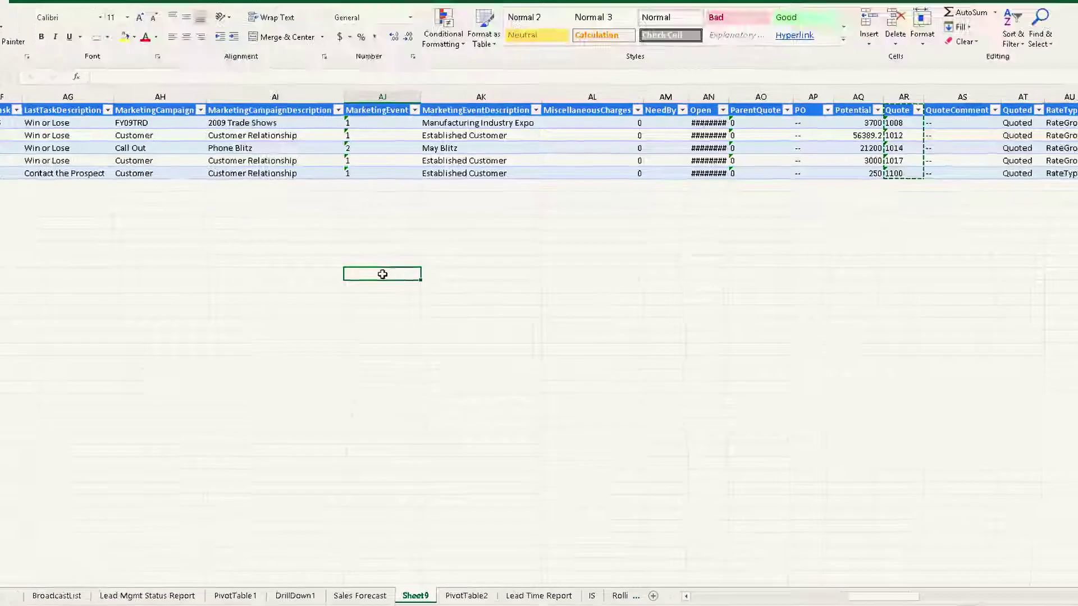
Paste the copied Quote column into cell AJ14 below the detail table
right_click(368, 274)
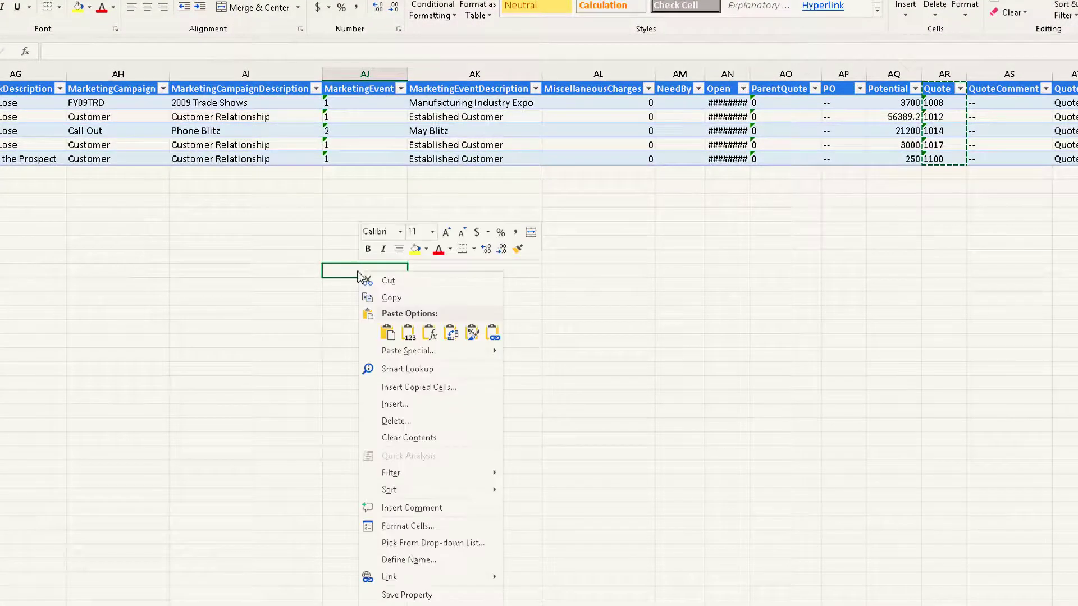
left_click(388, 333)
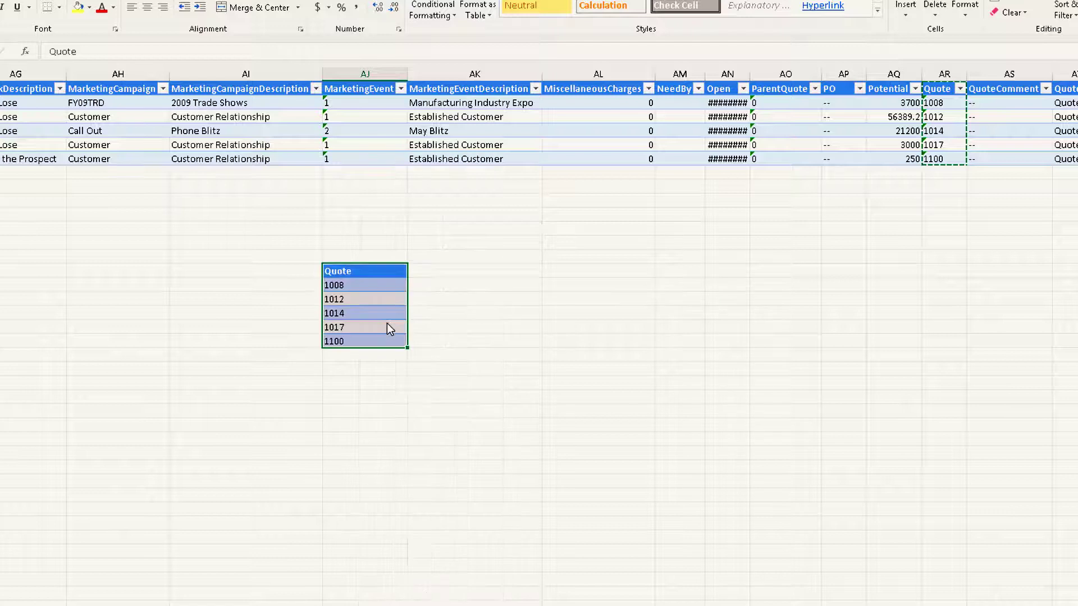
left_click(445, 272)
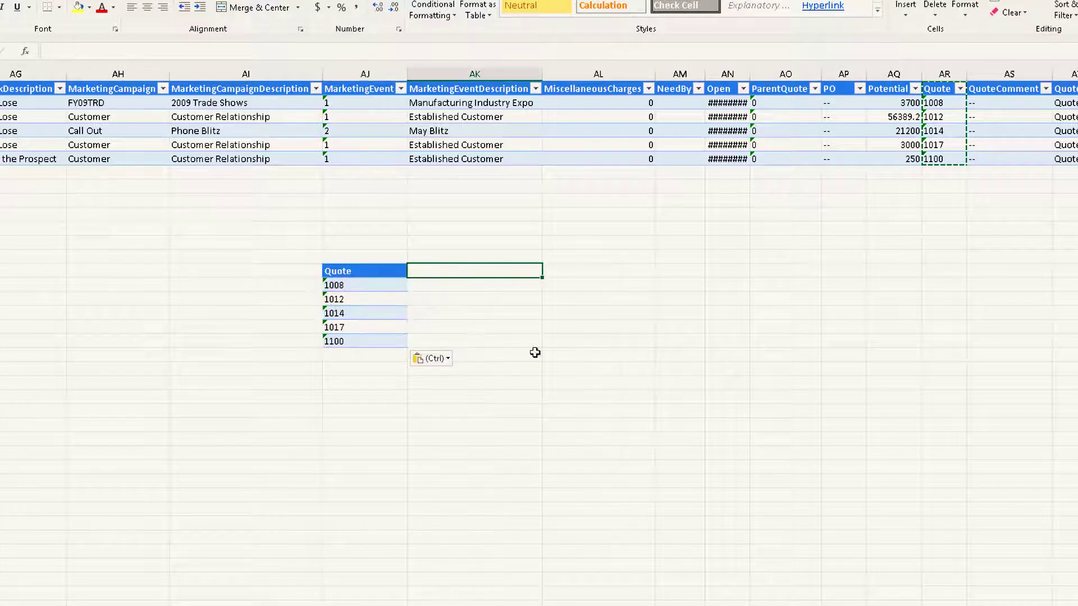
Open an XL Connect data query for cell AK15 beside quote 1008 and clear its previous selections
left_click(451, 285)
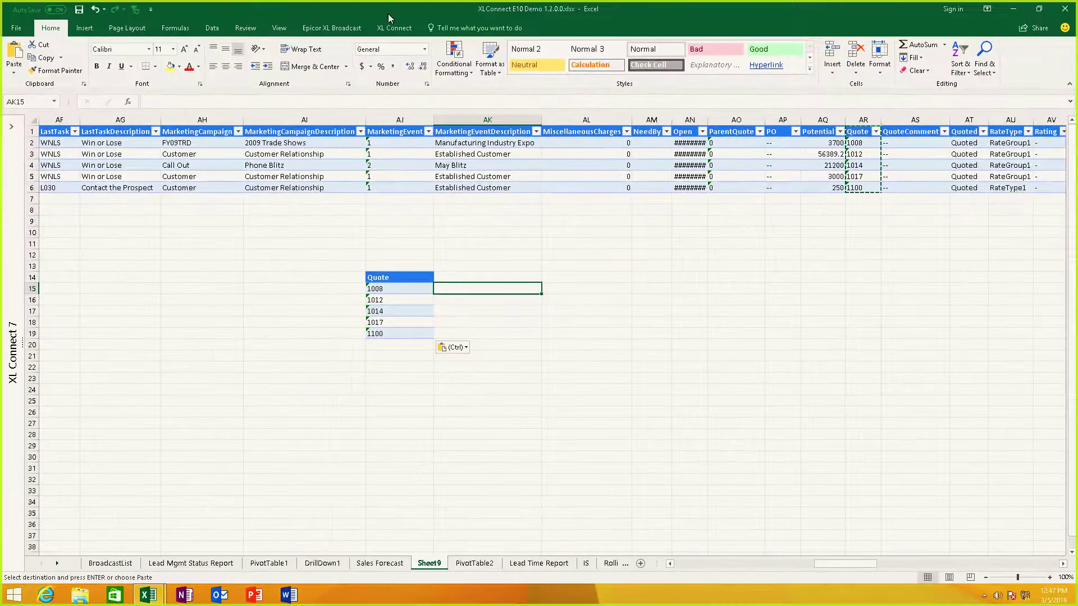
left_click(394, 27)
left_click(70, 56)
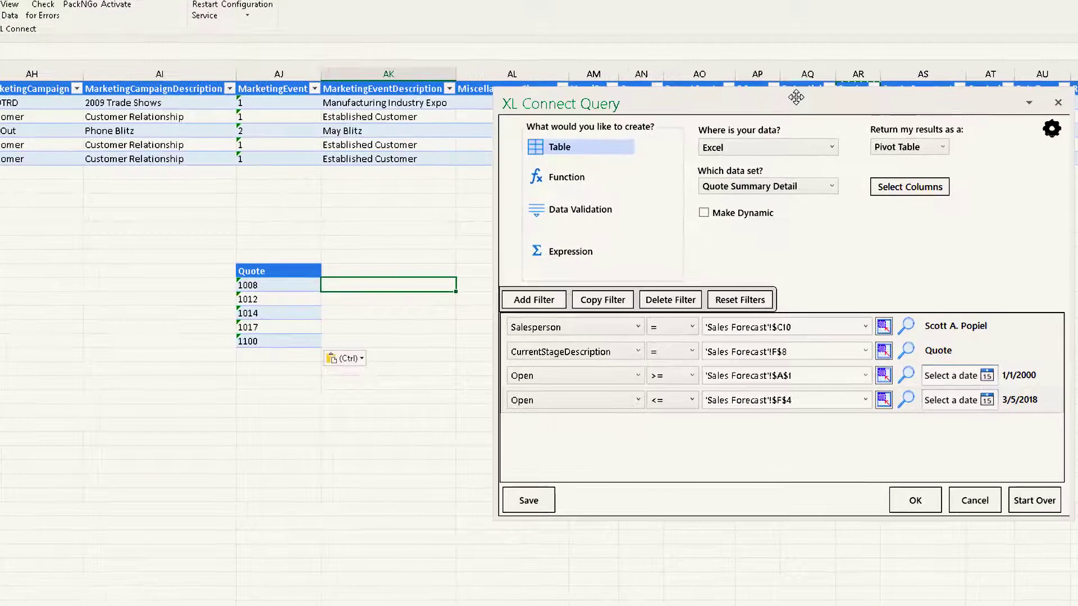
left_click_drag(797, 97, 792, 50)
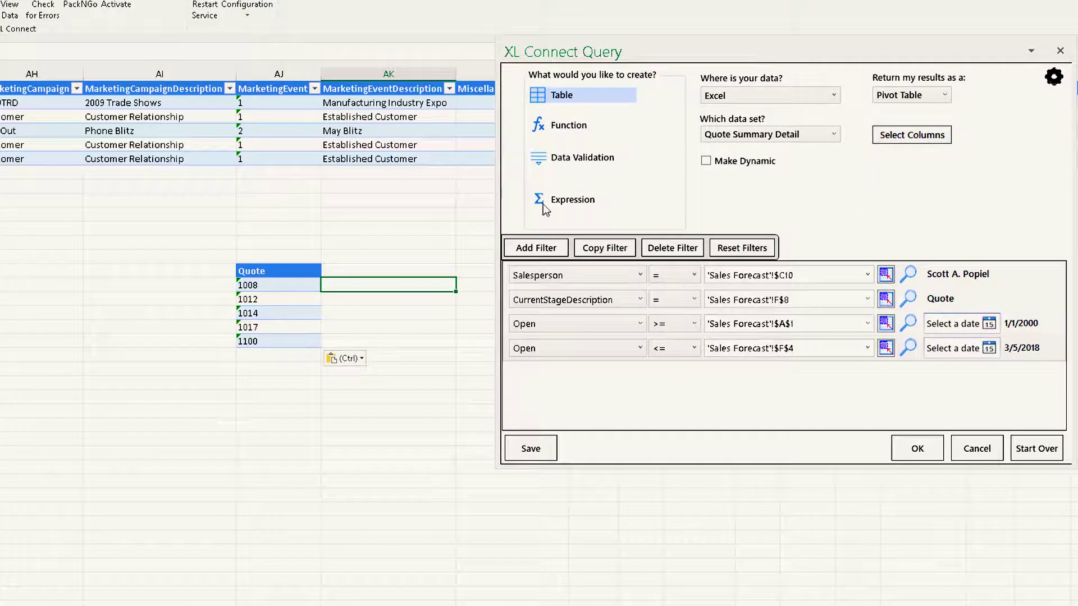
left_click(1055, 447)
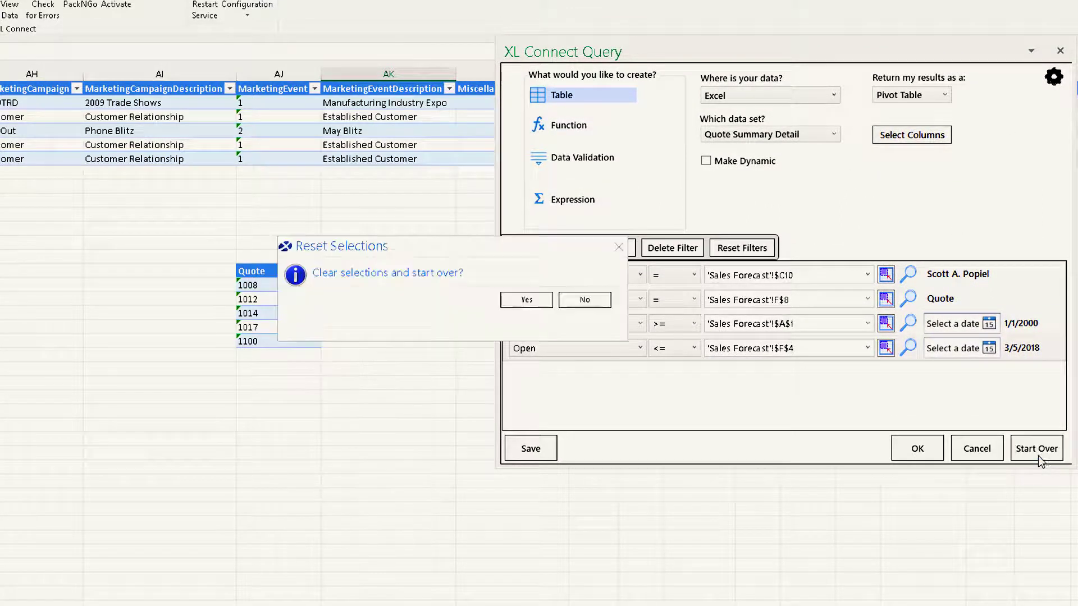
left_click(527, 300)
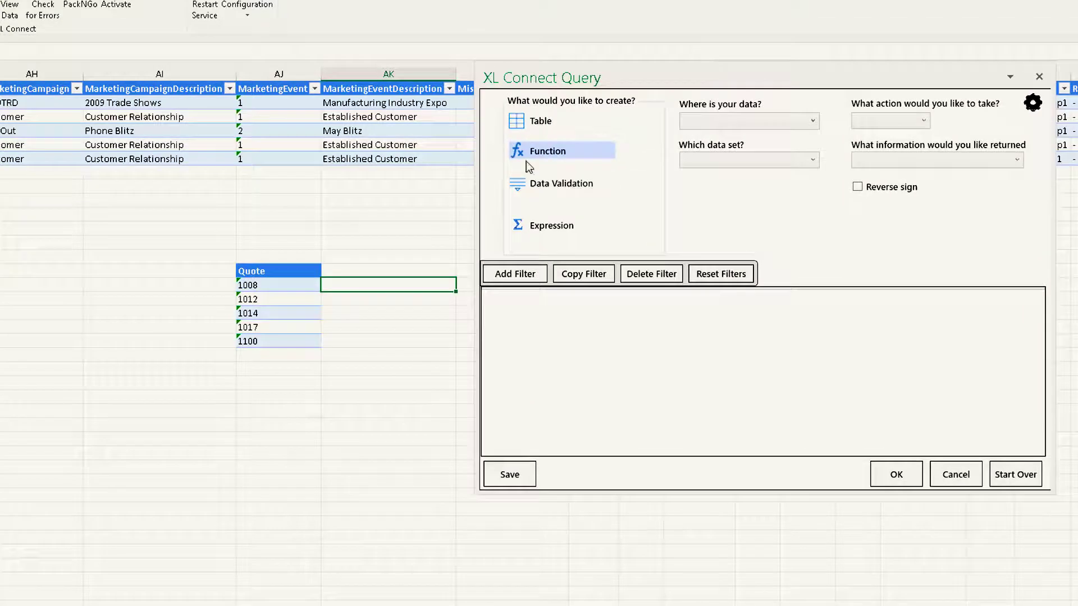
Base the function query on the Epicor ERP data source and the Quote - Detail by Ship Date data set
left_click(736, 124)
left_click(705, 157)
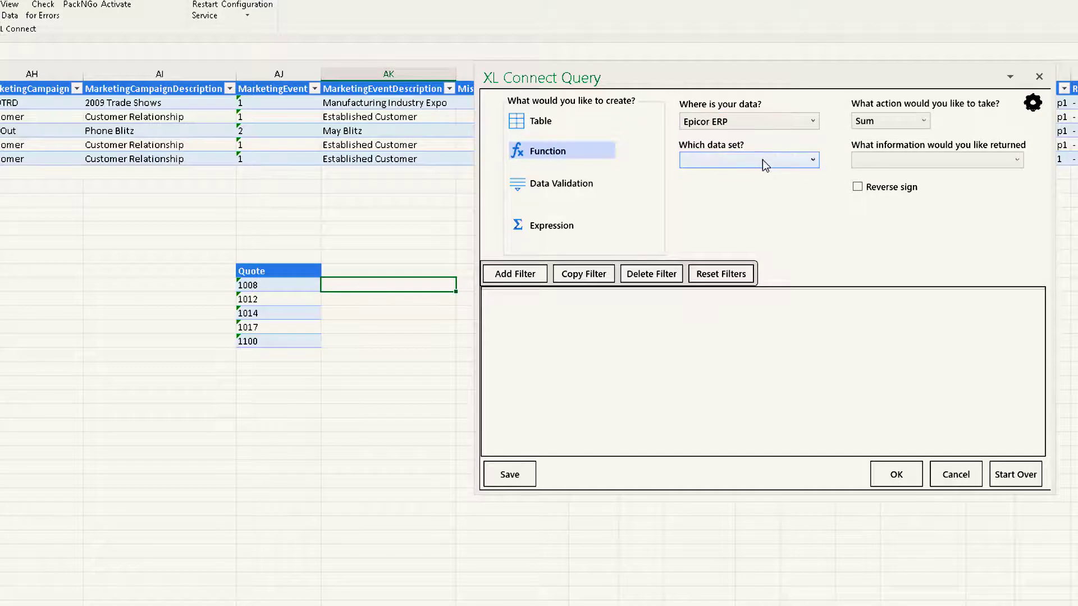
left_click(762, 161)
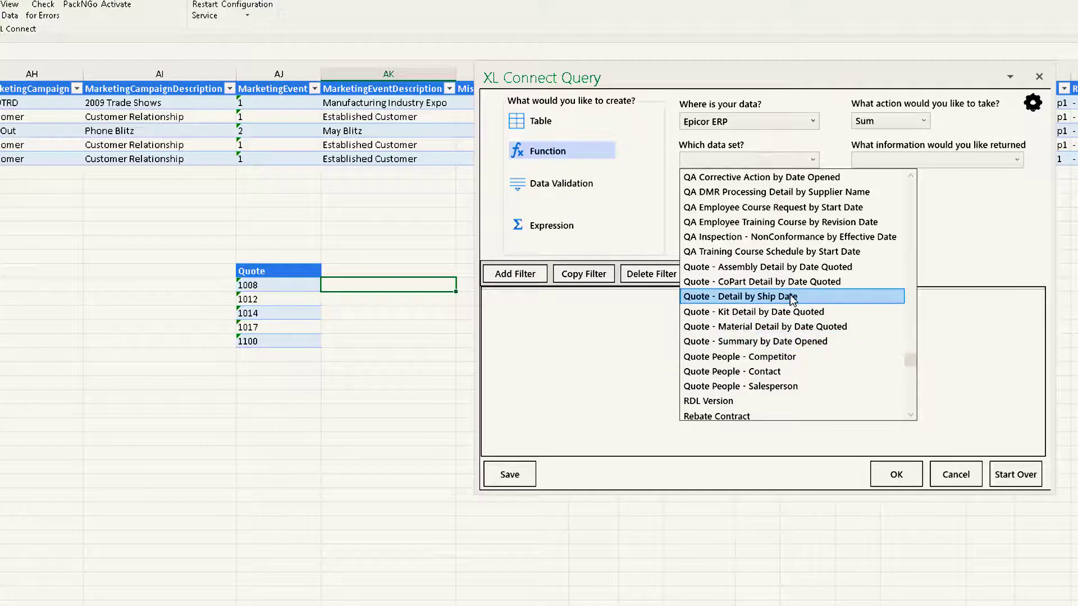
left_click(746, 297)
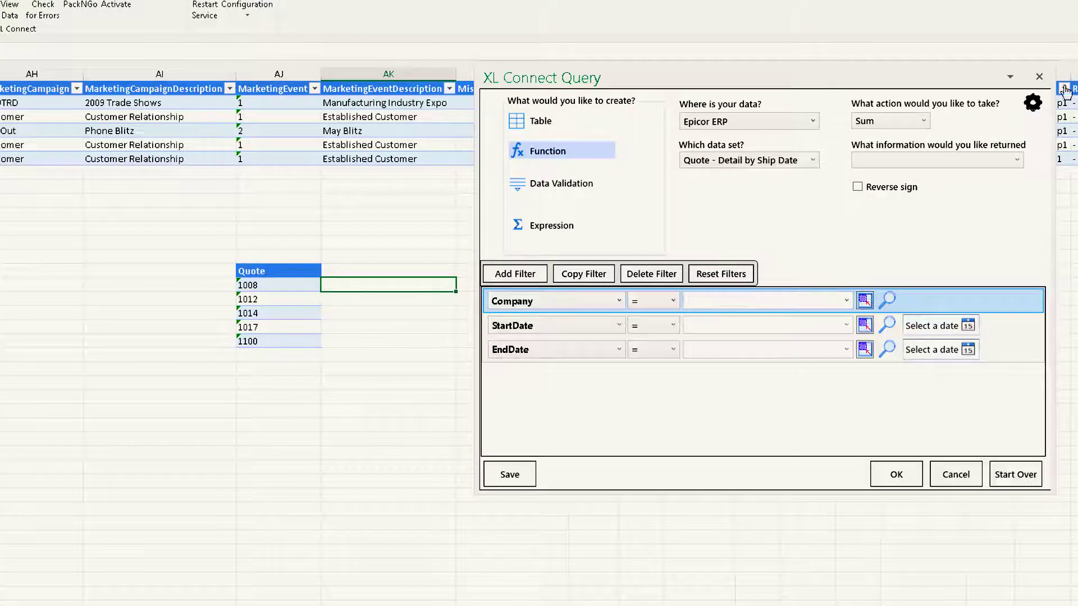
Make the function return distinct Part values as CSV and set the Company filter to EPIC03
left_click(918, 163)
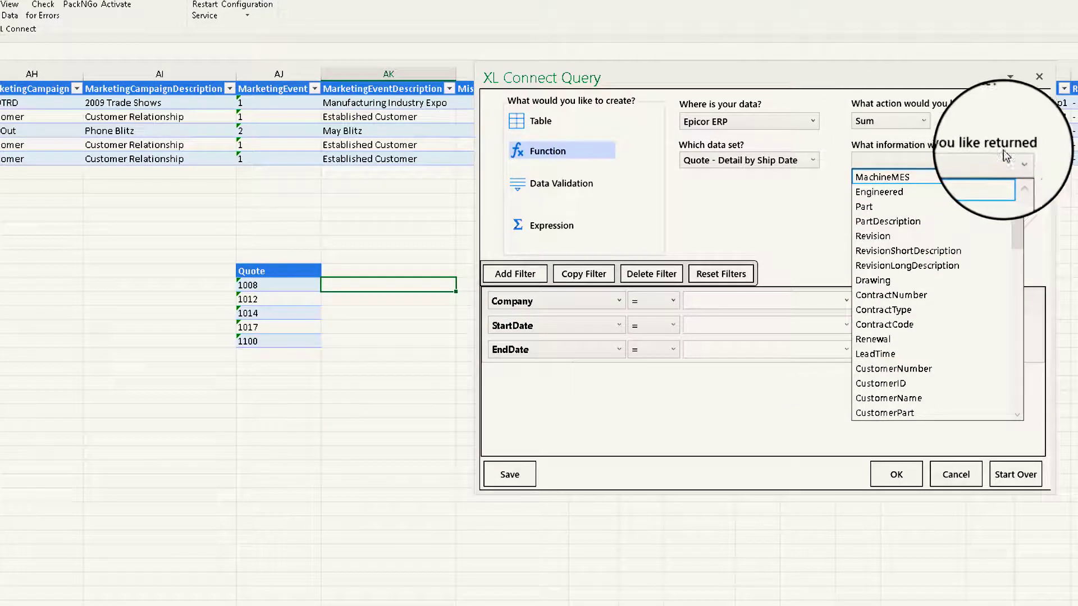
left_click(883, 211)
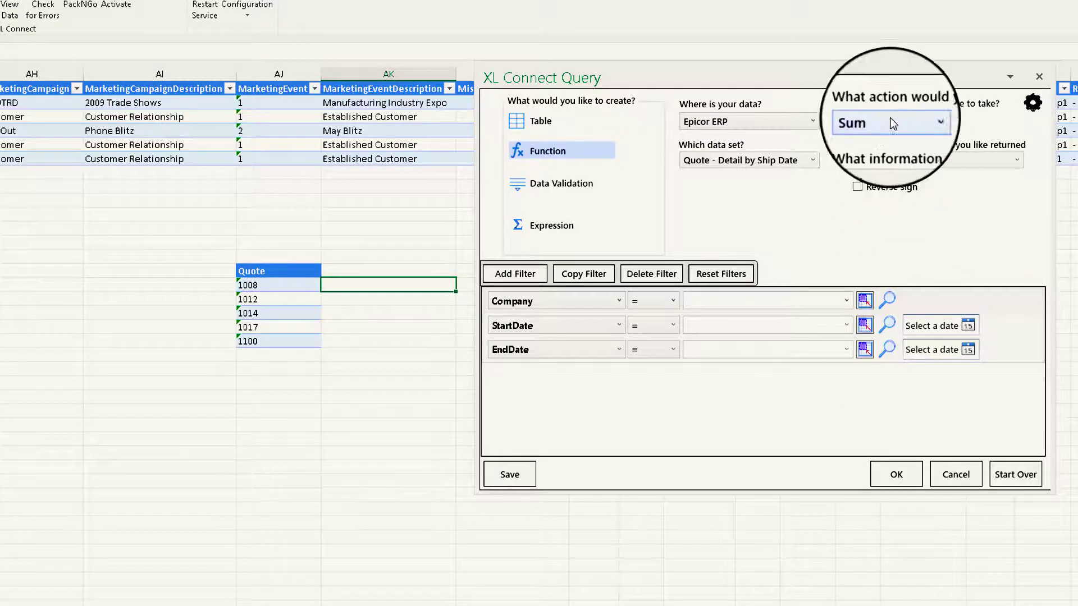
left_click(892, 124)
left_click(868, 203)
left_click(946, 121)
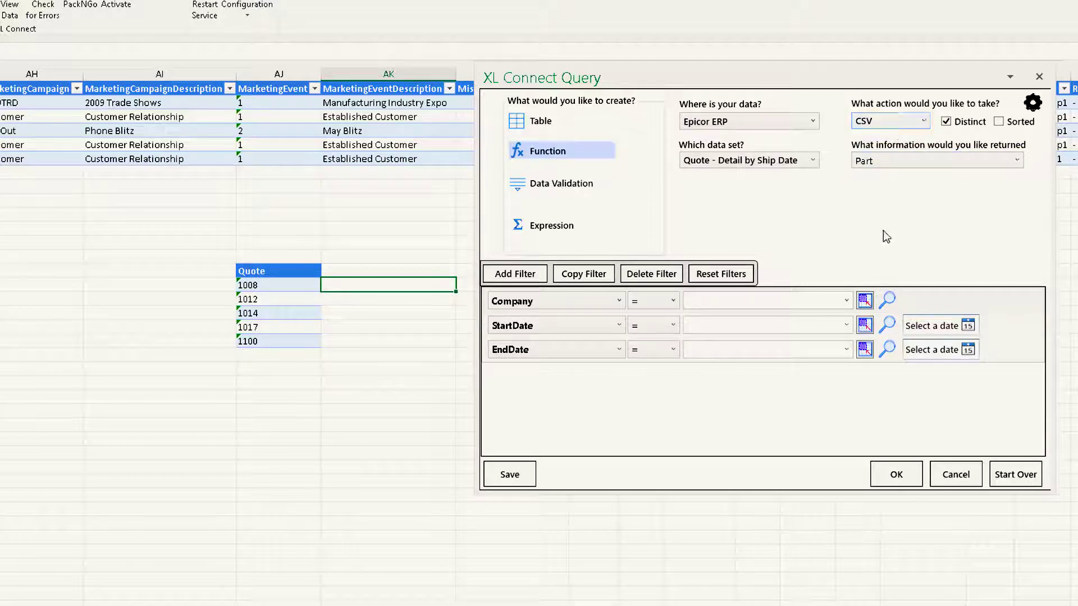
left_click(845, 301)
left_click(732, 348)
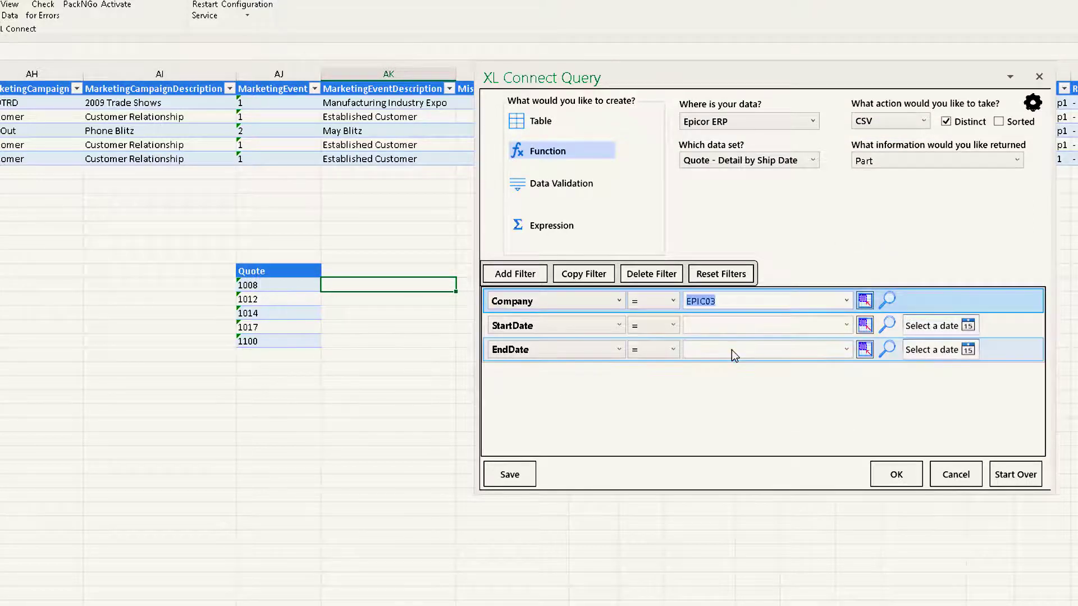
Try to enter 1/1 in the StartDate filter and reopen the query for cell AK15
left_click(971, 326)
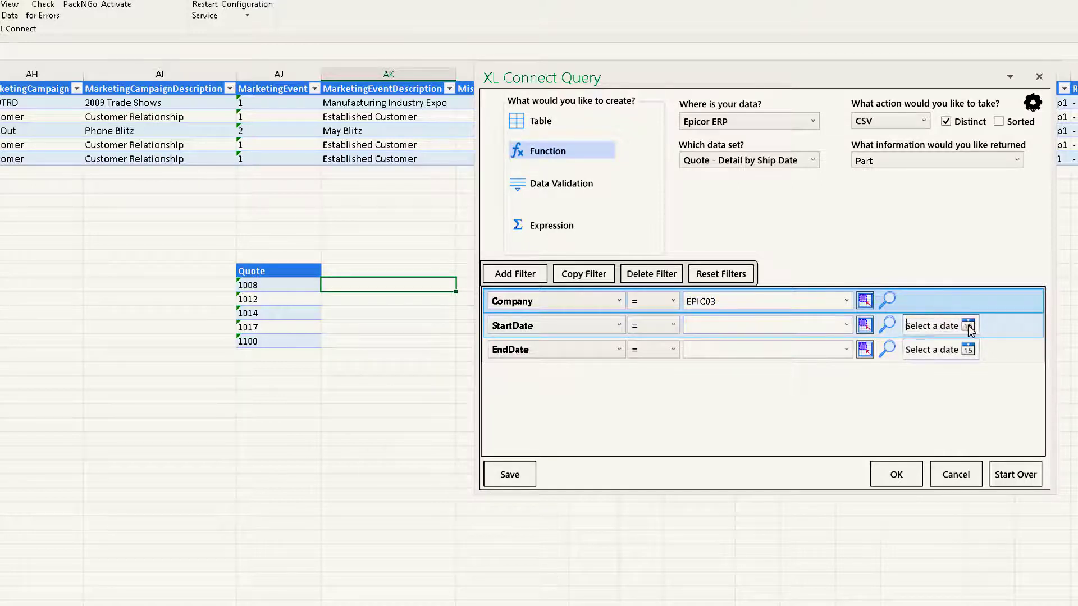
left_click(775, 326)
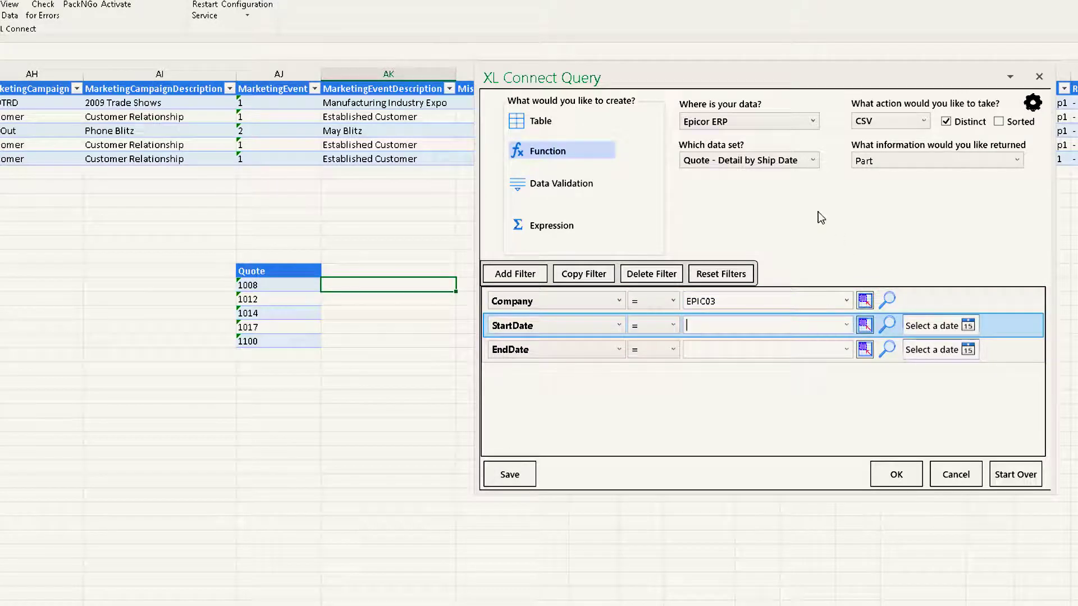
type("1/1")
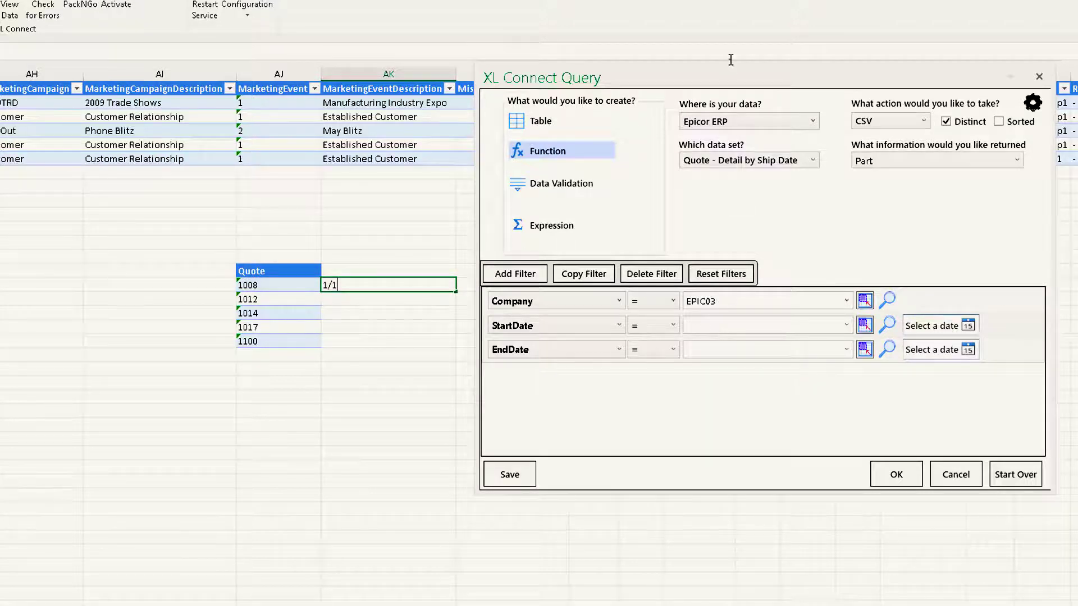
left_click(342, 536)
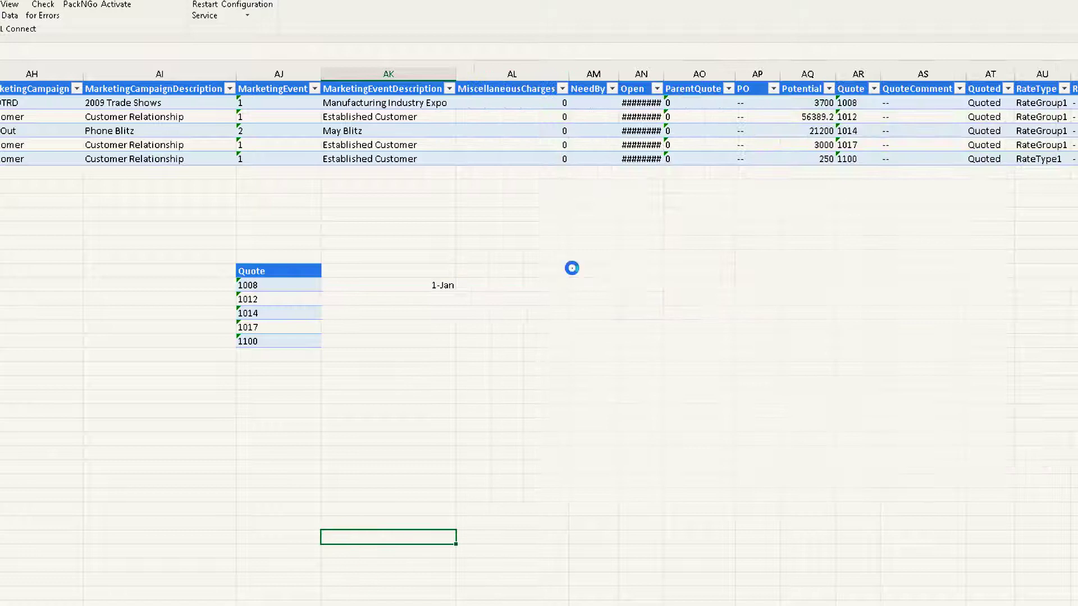
left_click(438, 285)
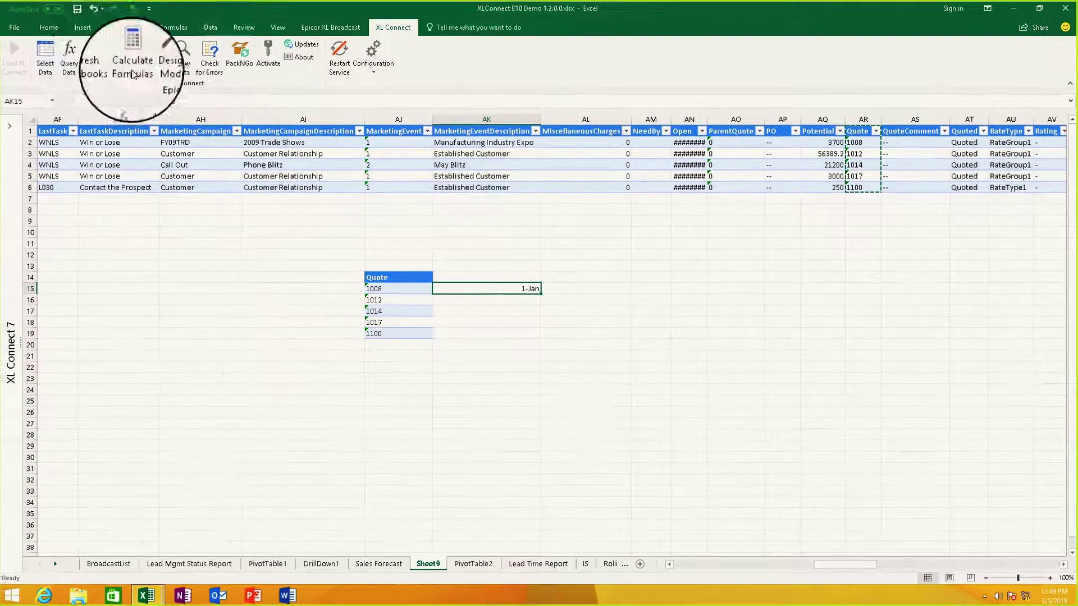
left_click(70, 56)
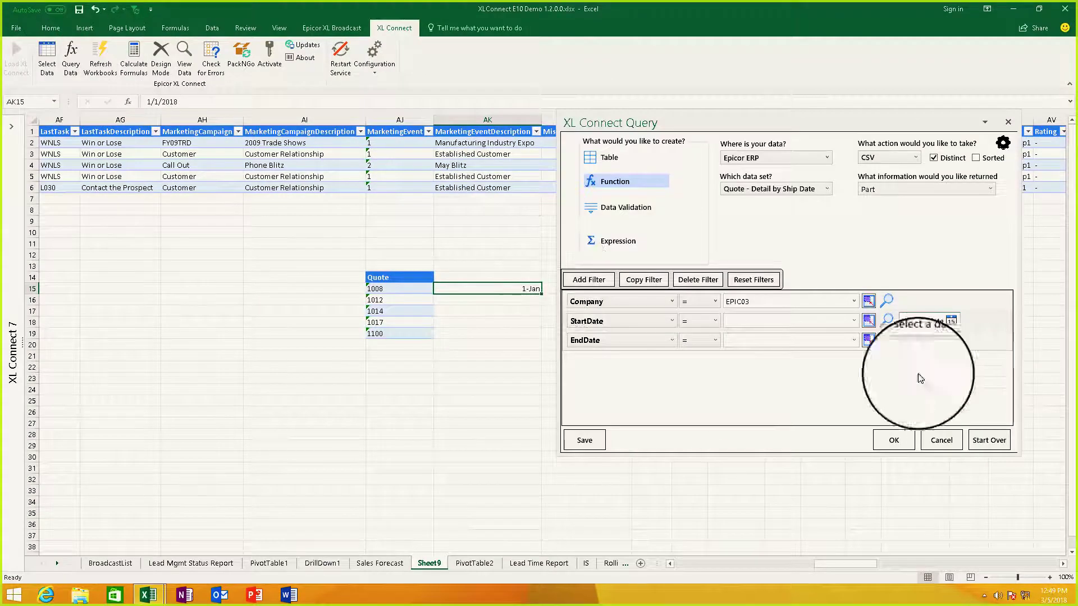
Set the query's StartDate filter to 1/1/2010
left_click(951, 322)
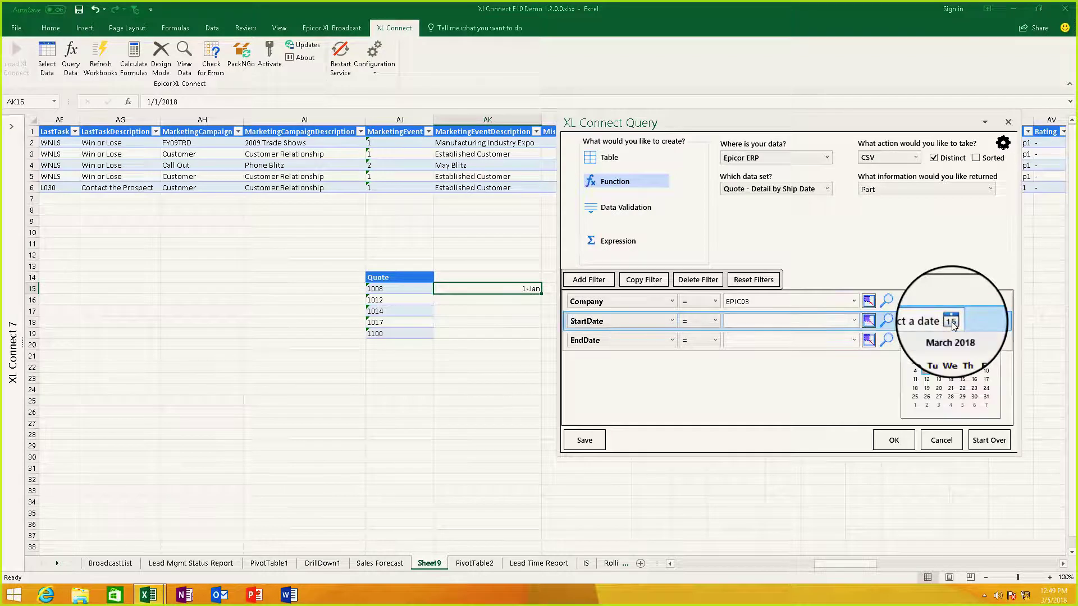
left_click(934, 343)
left_click(934, 344)
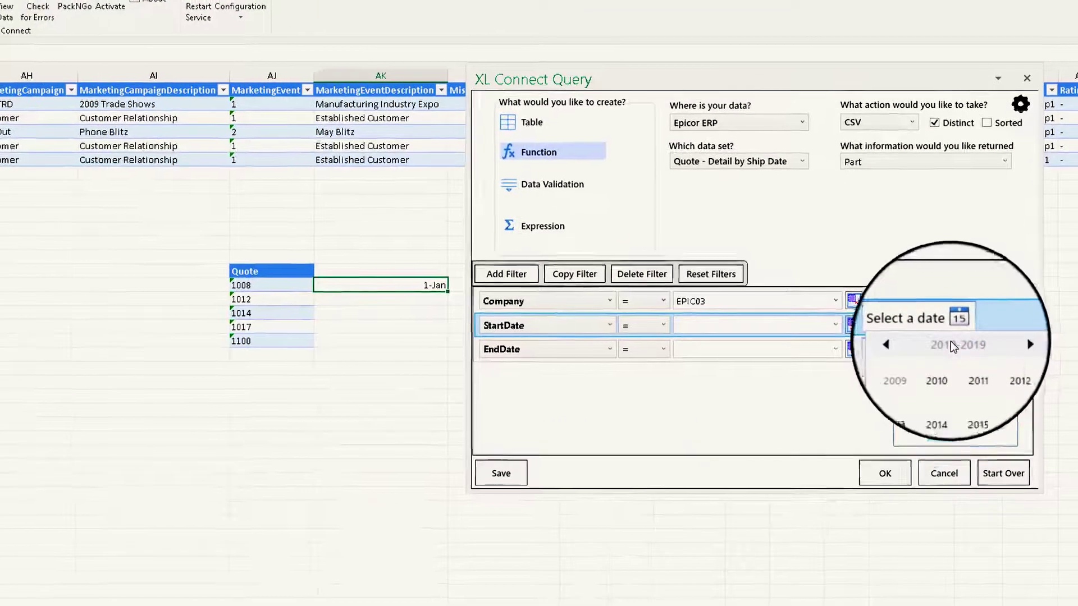
left_click(949, 364)
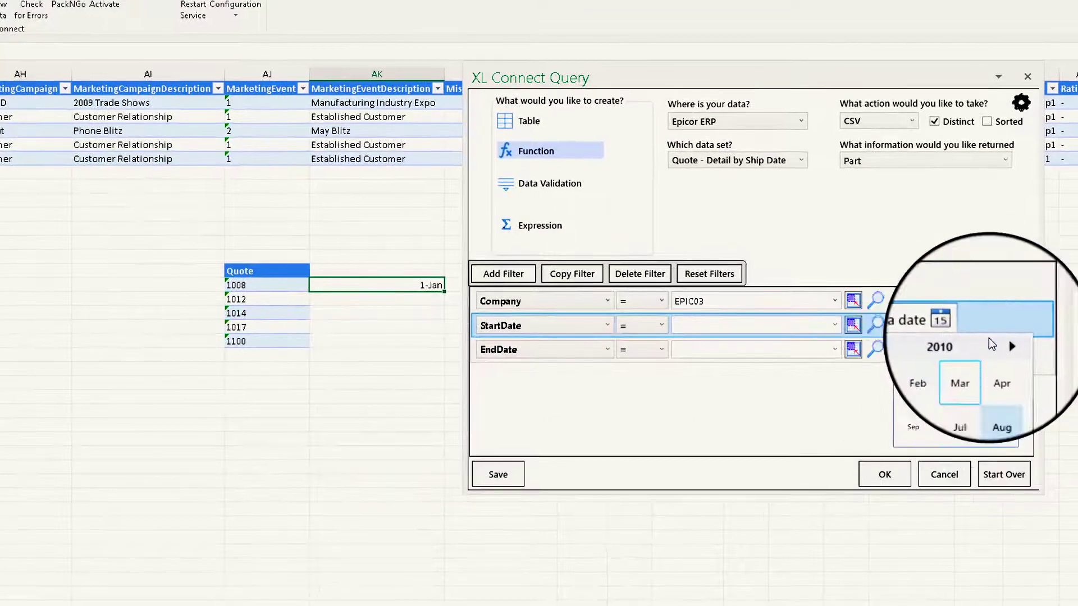
left_click(904, 371)
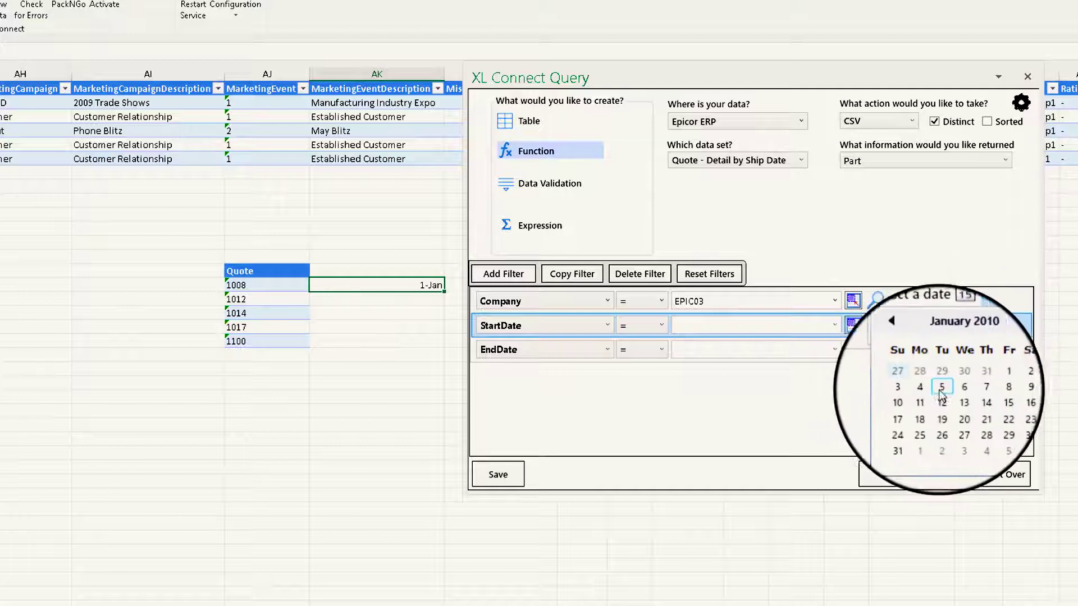
left_click(983, 377)
Set the query's EndDate filter to 3/5/2018
left_click(902, 354)
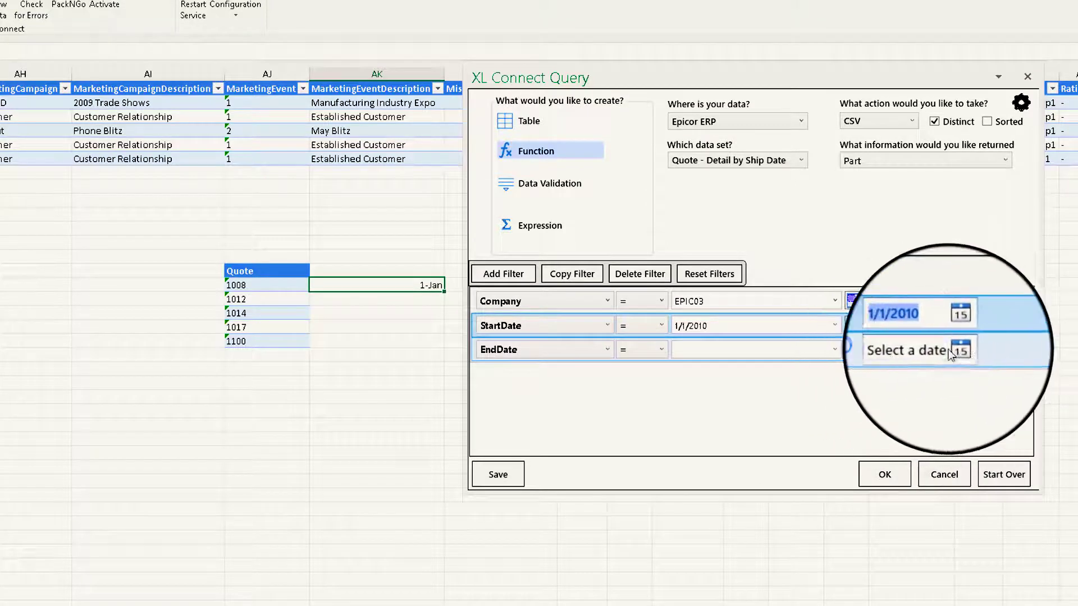
left_click(959, 350)
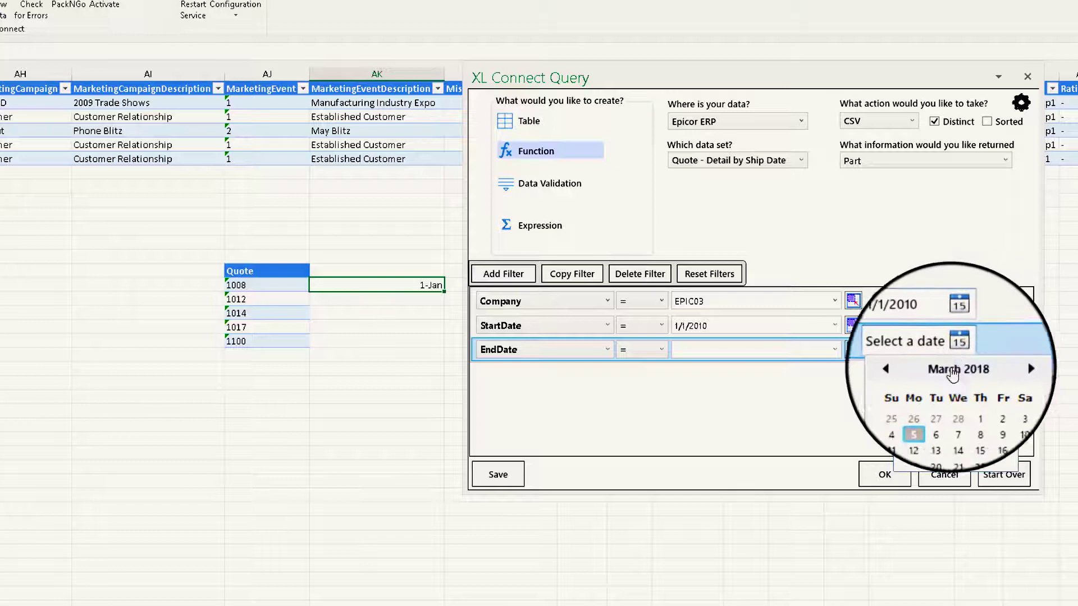
left_click(927, 414)
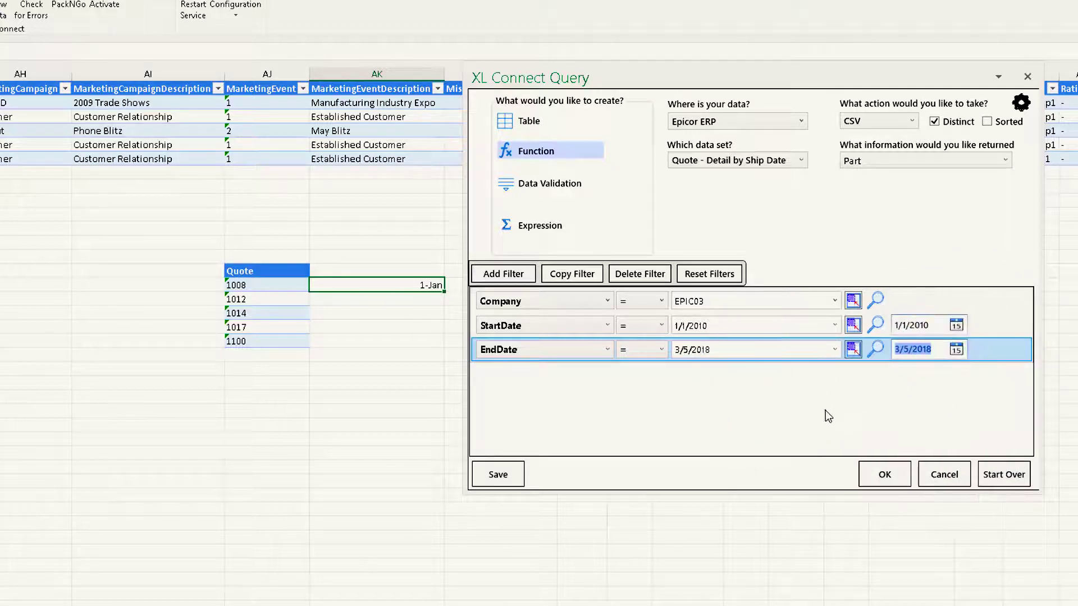
Add a filter on the Quote field with the = operator to the query
left_click(507, 274)
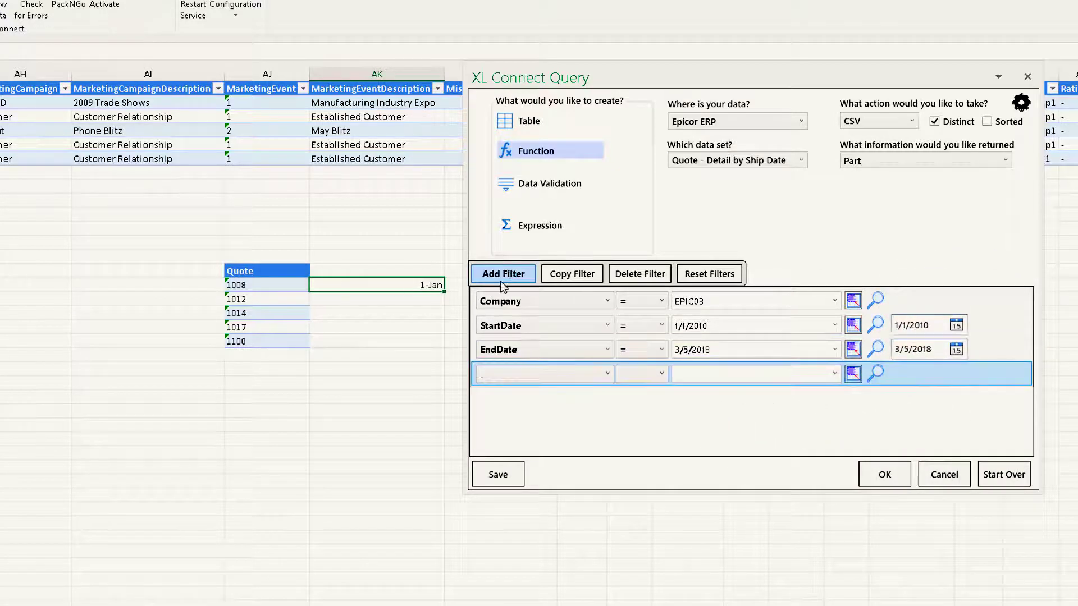
left_click(605, 374)
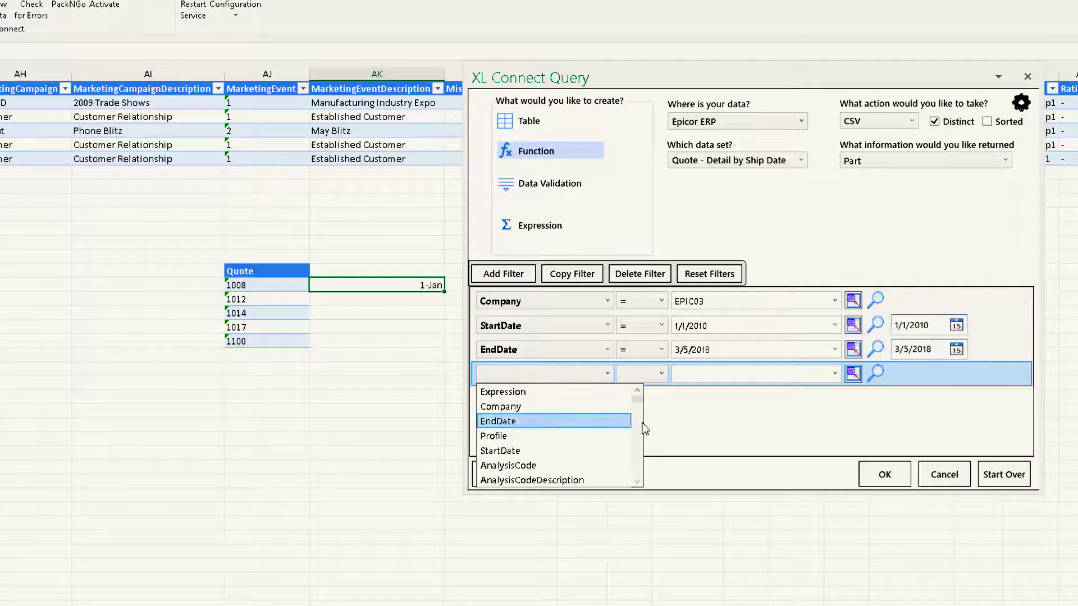
scroll(638, 451, "down", 5)
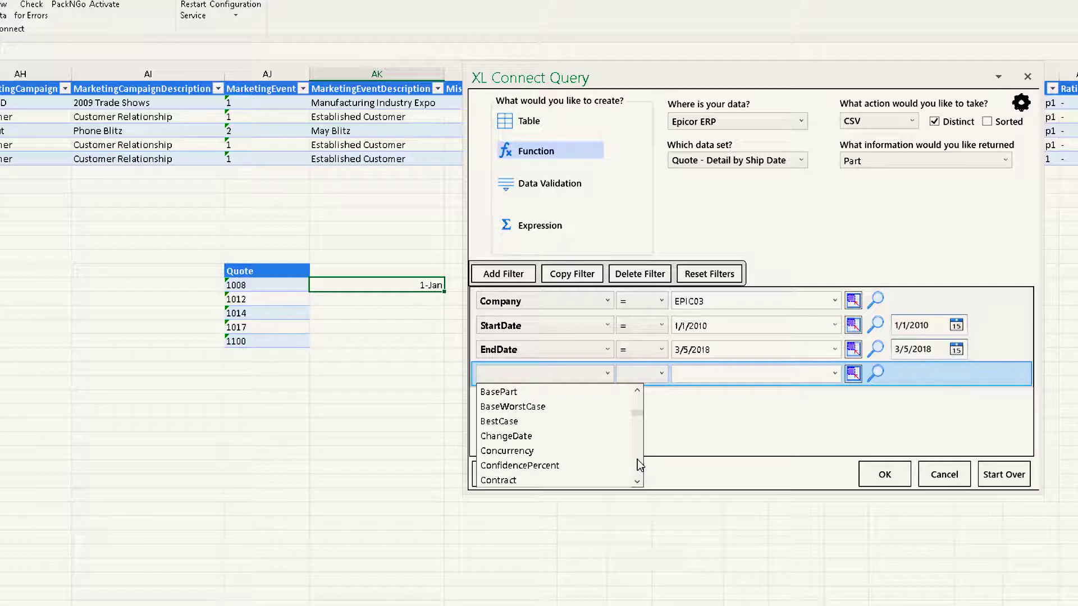
scroll(638, 459, "down", 9)
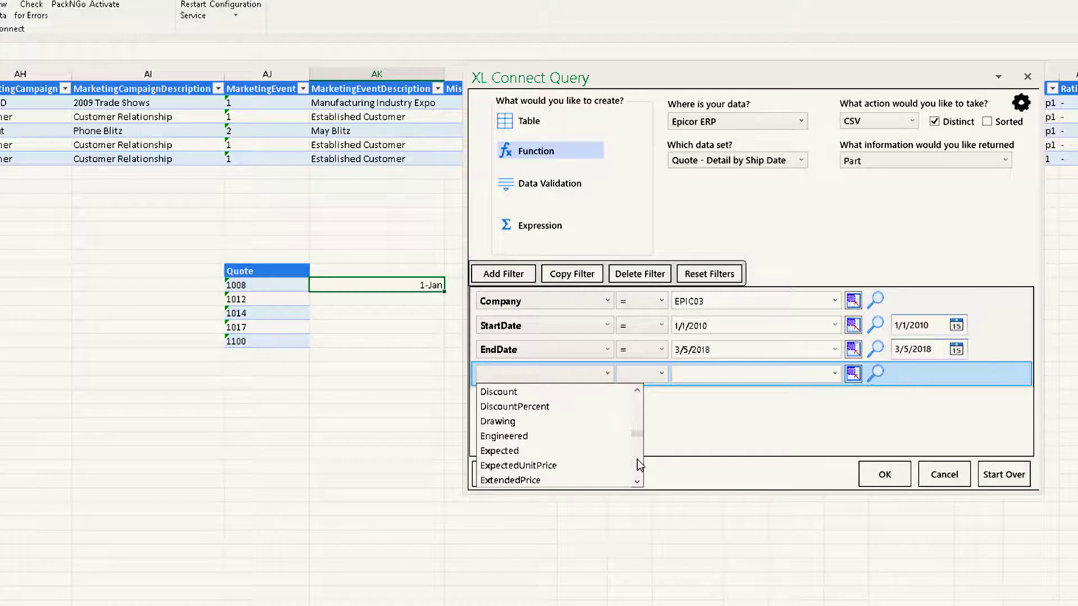
scroll(638, 459, "down", 5)
scroll(638, 460, "down", 3)
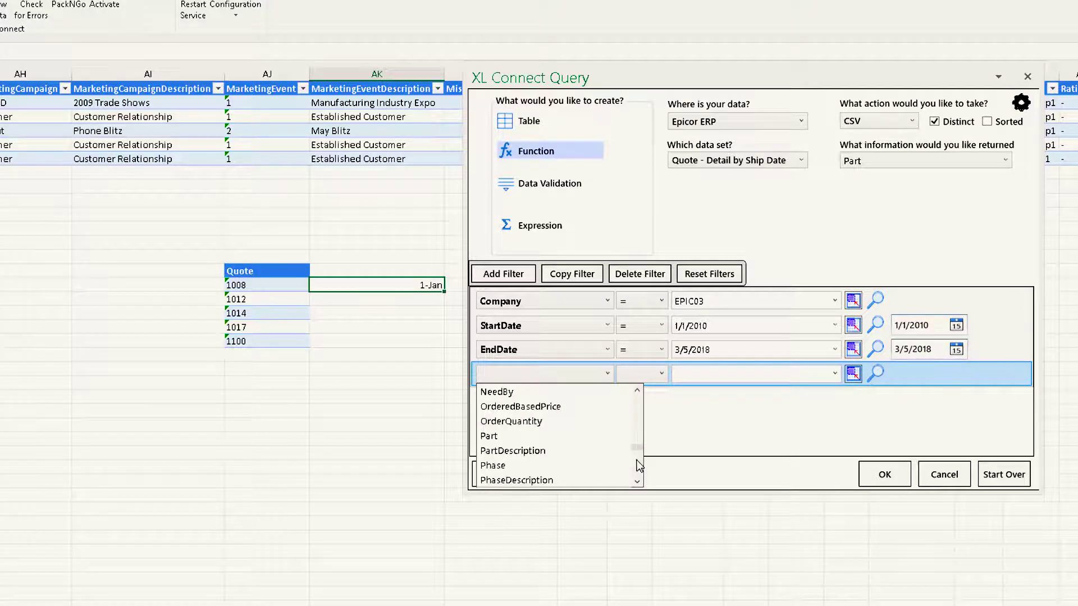
scroll(638, 465, "down", 3)
scroll(639, 465, "down", 3)
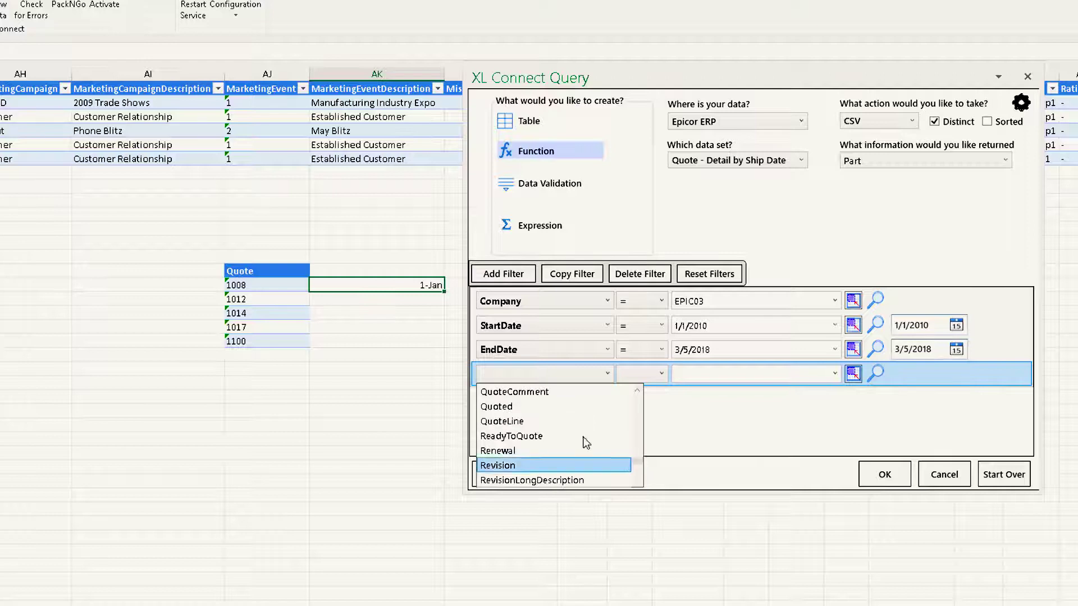
left_click(638, 387)
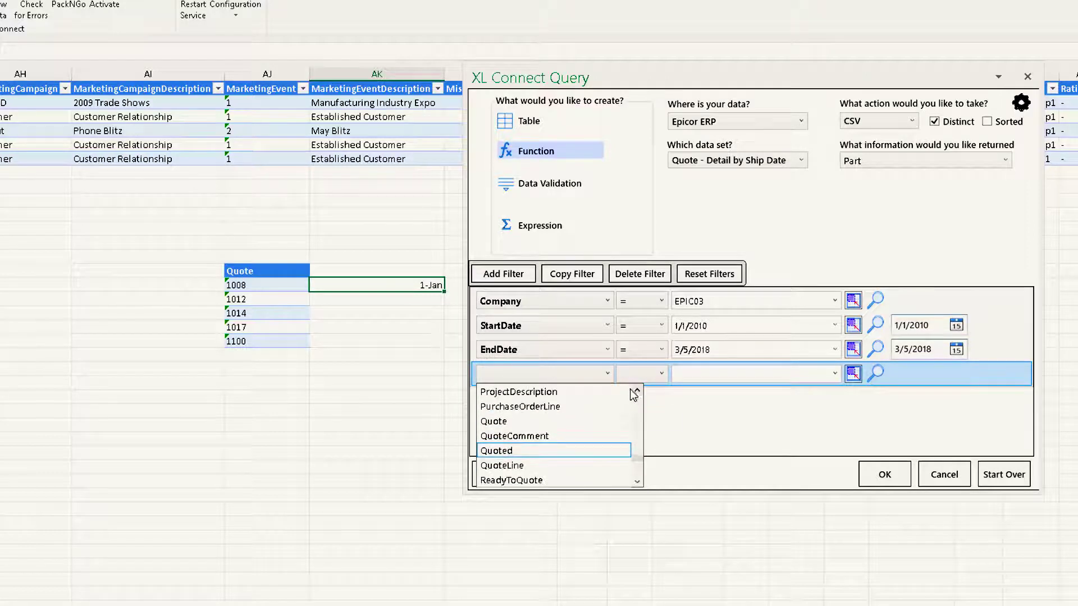
left_click(567, 418)
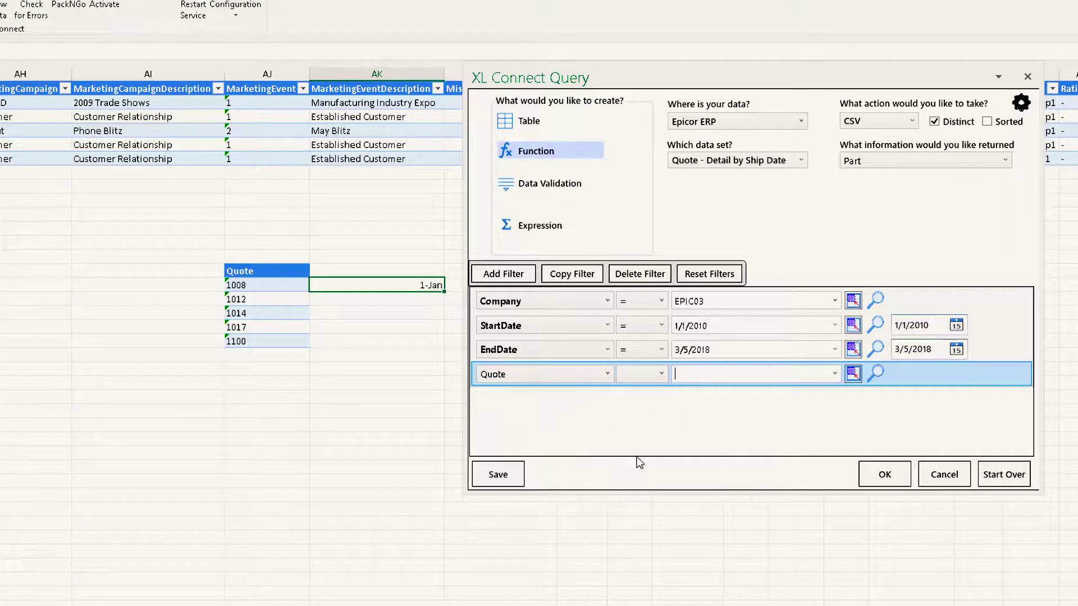
left_click(643, 375)
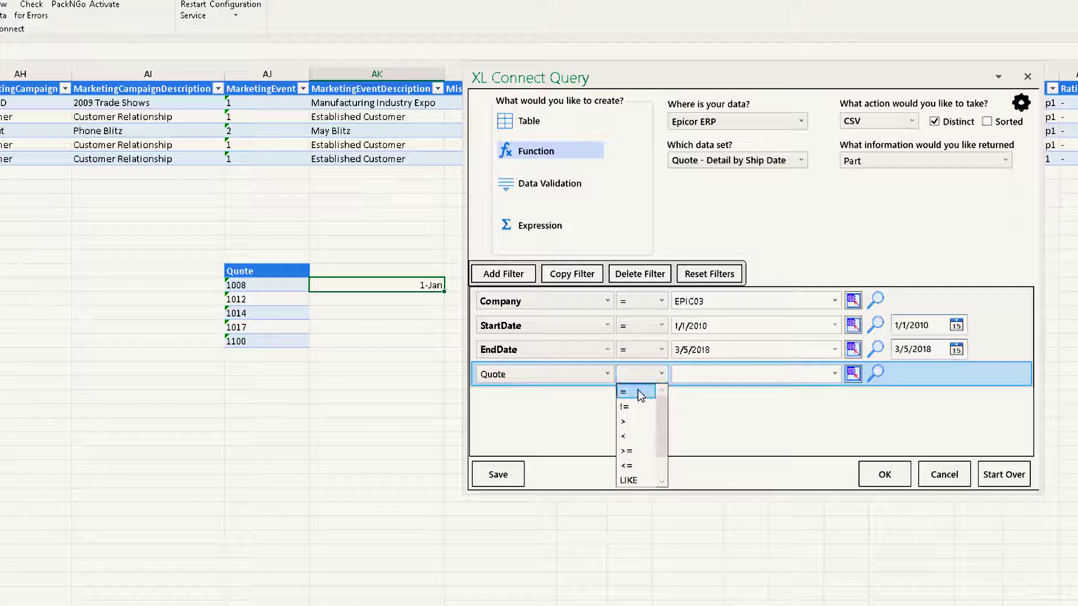
left_click(640, 393)
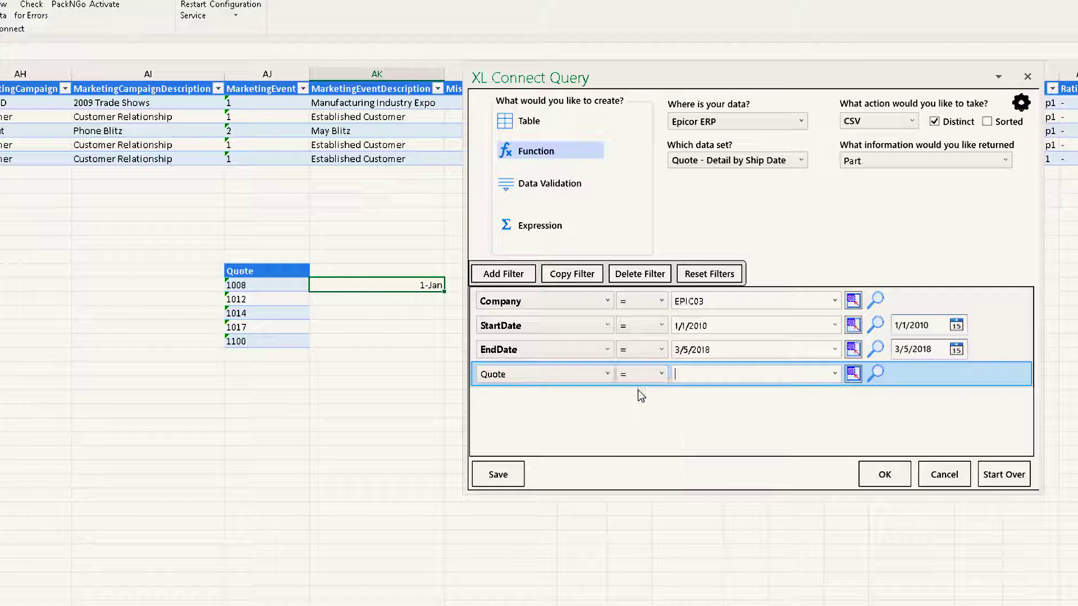
Link the Quote filter's value to cell AJ15 on Sheet9, with the column absolute and the row relative ($AJ15)
left_click(853, 375)
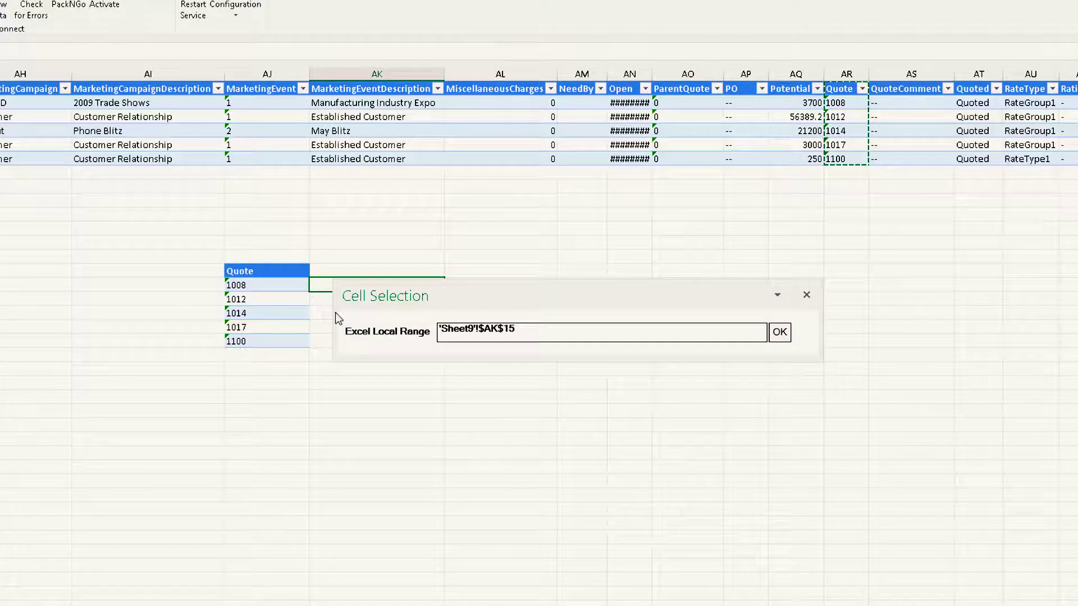
left_click(262, 286)
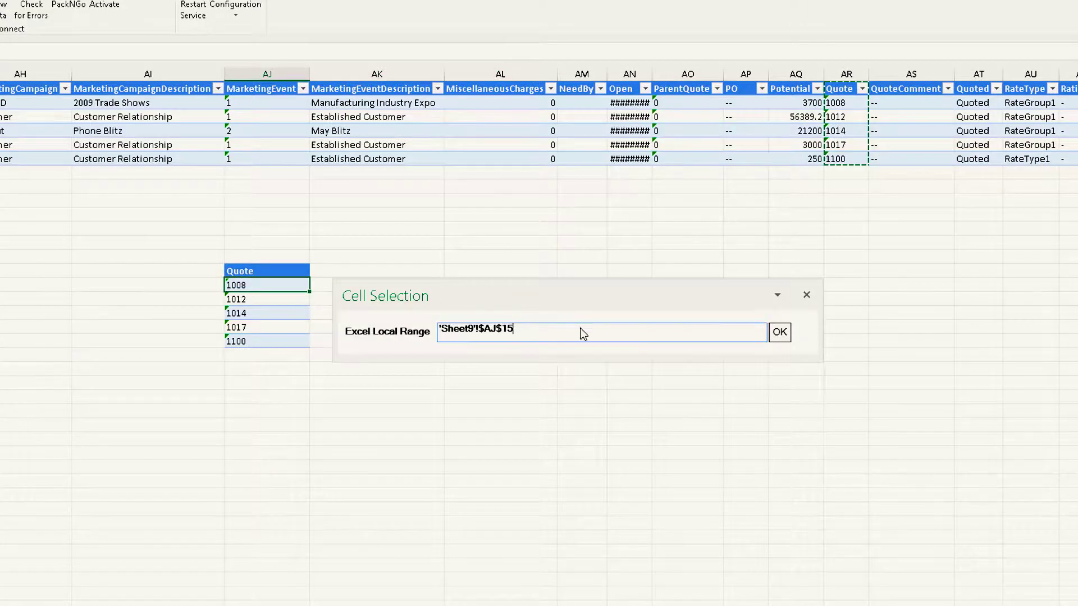
key("F4")
key("F4")
key("F4")
key("F4")
key("F4")
key("F4")
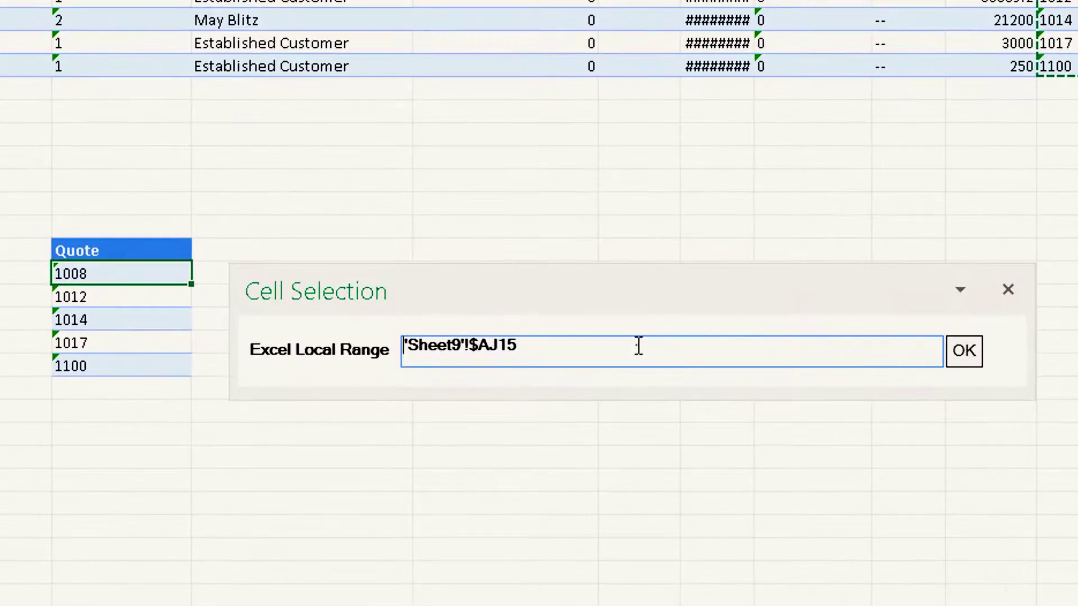
left_click(974, 354)
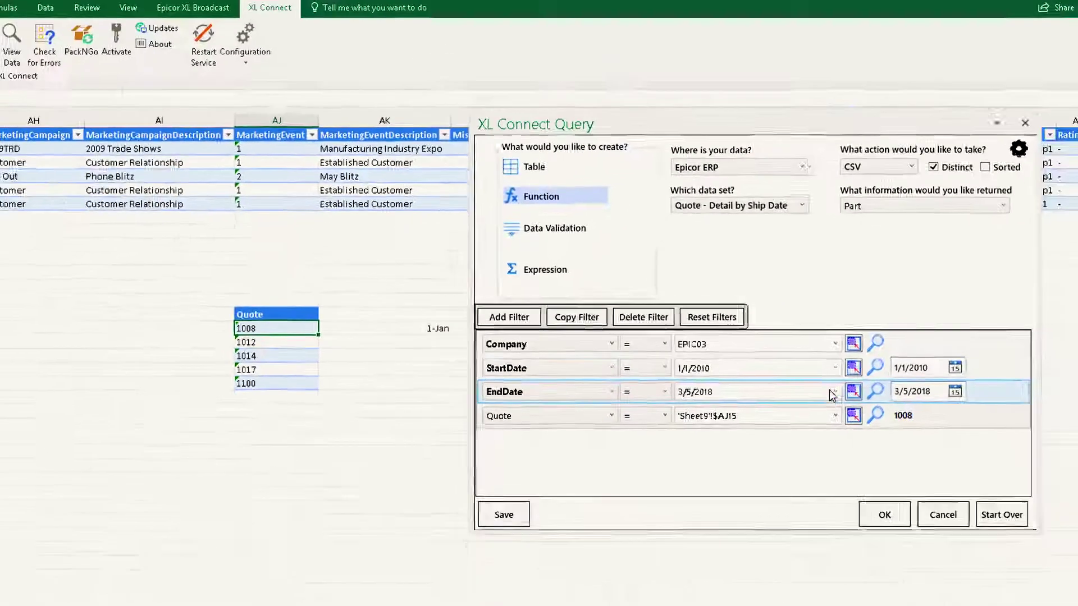
Insert the finished parts function into cell AK15, overwriting the cell's current contents
left_click(890, 525)
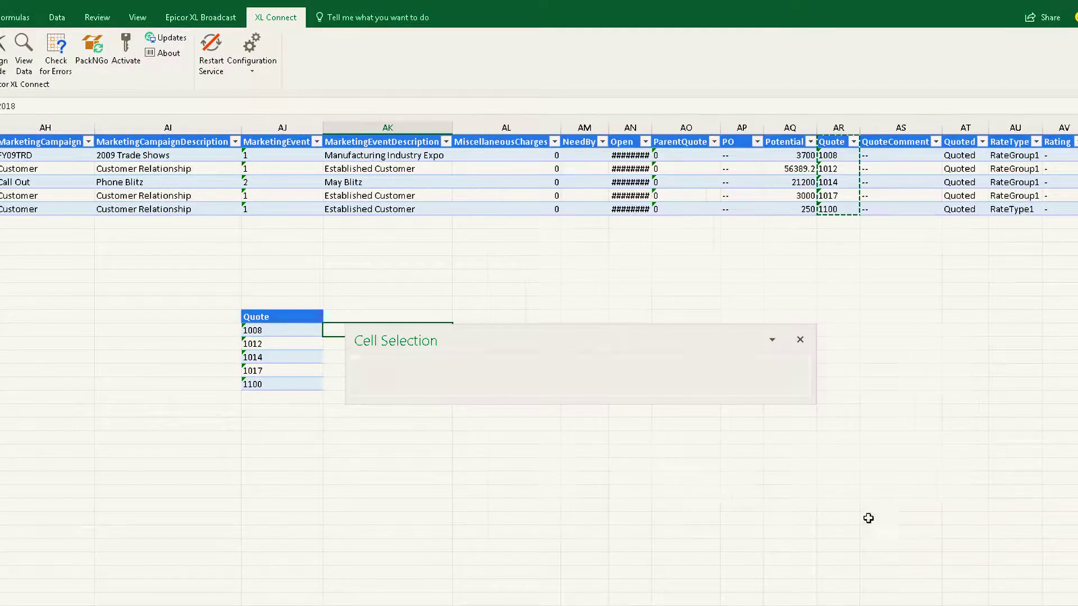
left_click(392, 399)
left_click(421, 330)
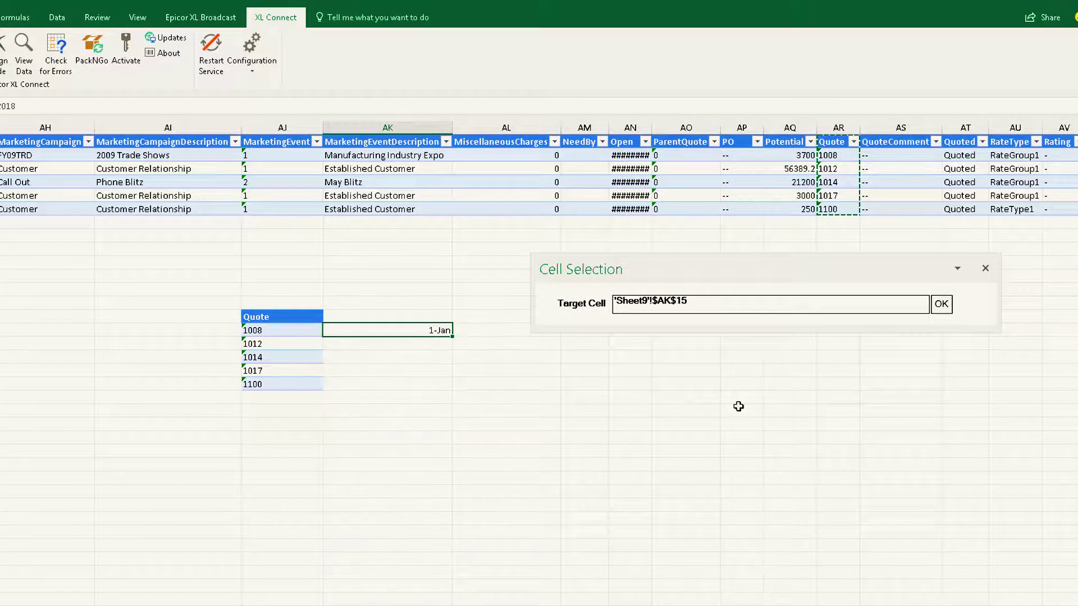
left_click(941, 305)
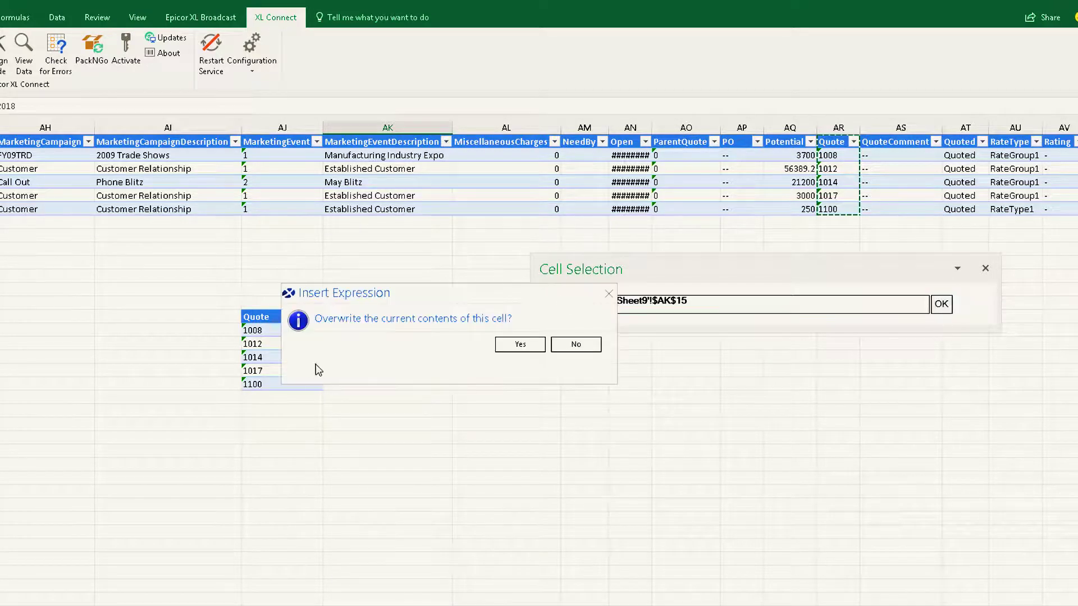
left_click(513, 346)
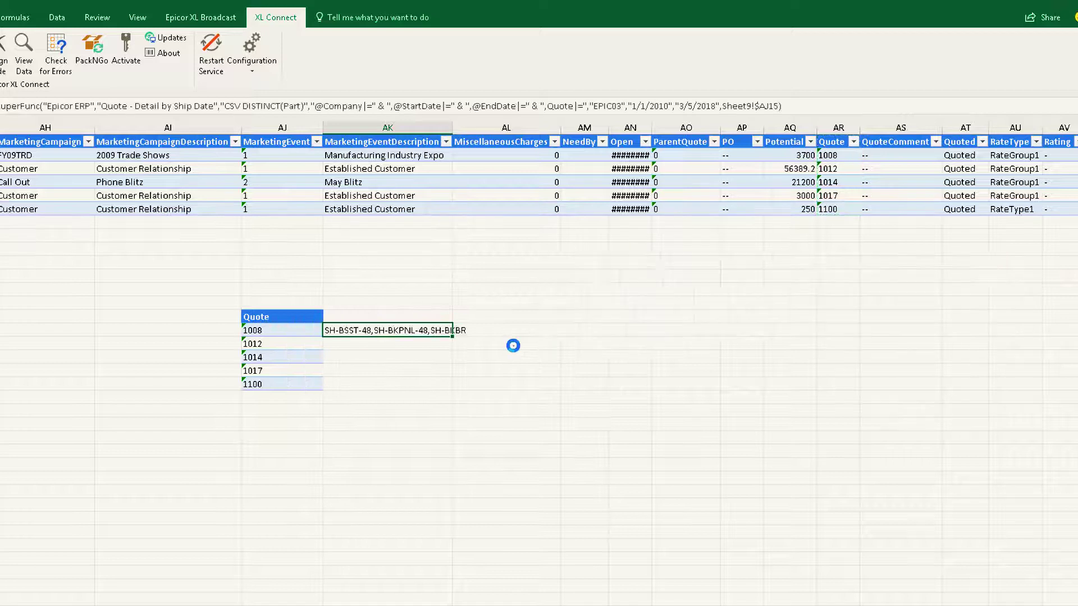
Autofit column AK and fill the parts function down beside the remaining quotes to AK19
double_click(453, 135)
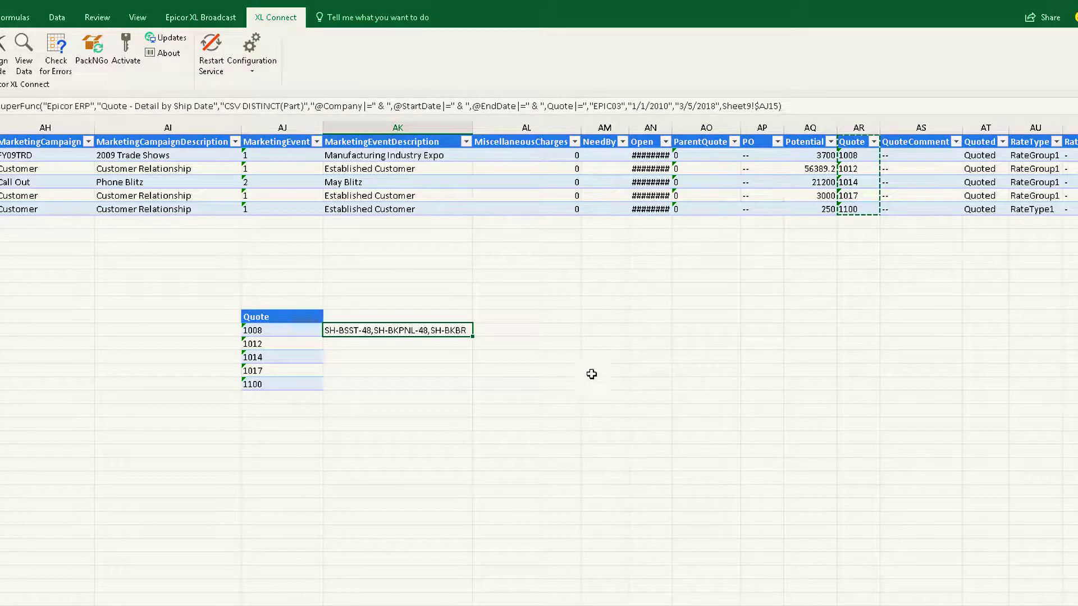
double_click(473, 341)
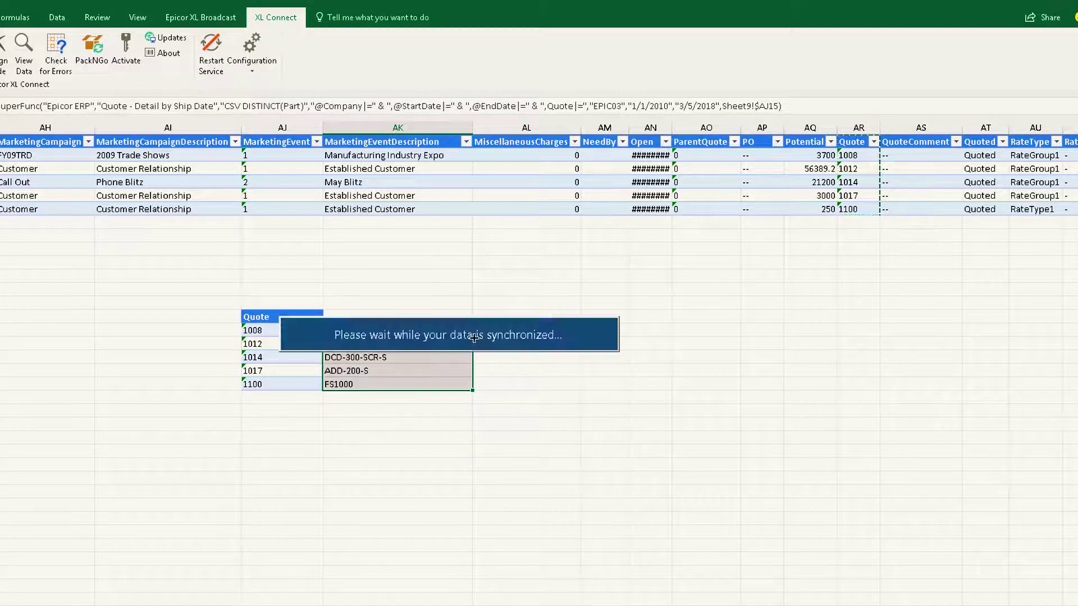
left_click(559, 361)
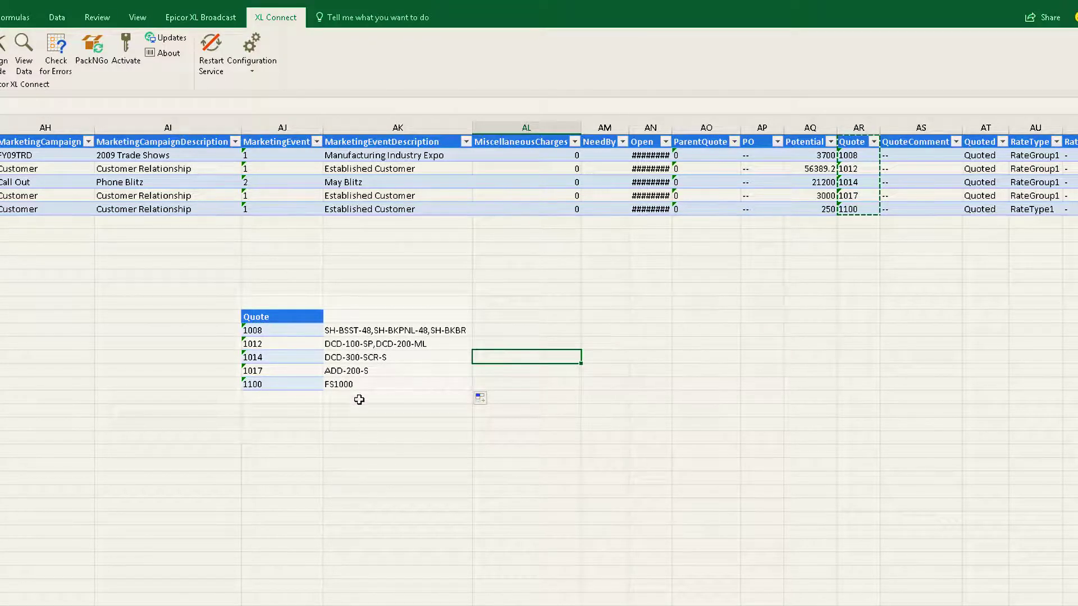
Open a function query for cell AL15 and make it return the Sum of Expected
left_click(527, 330)
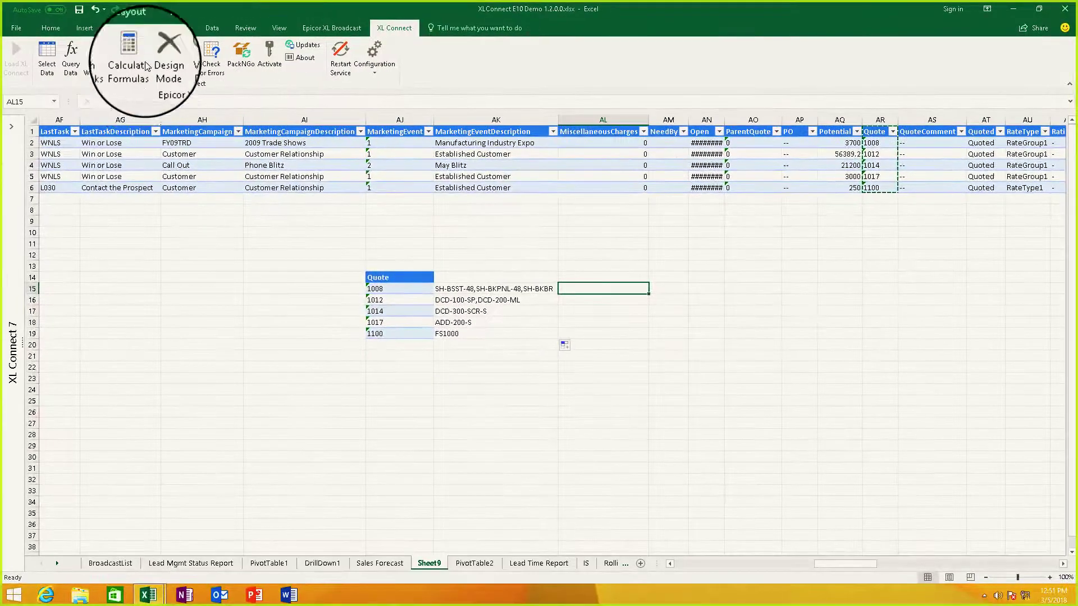
left_click(73, 56)
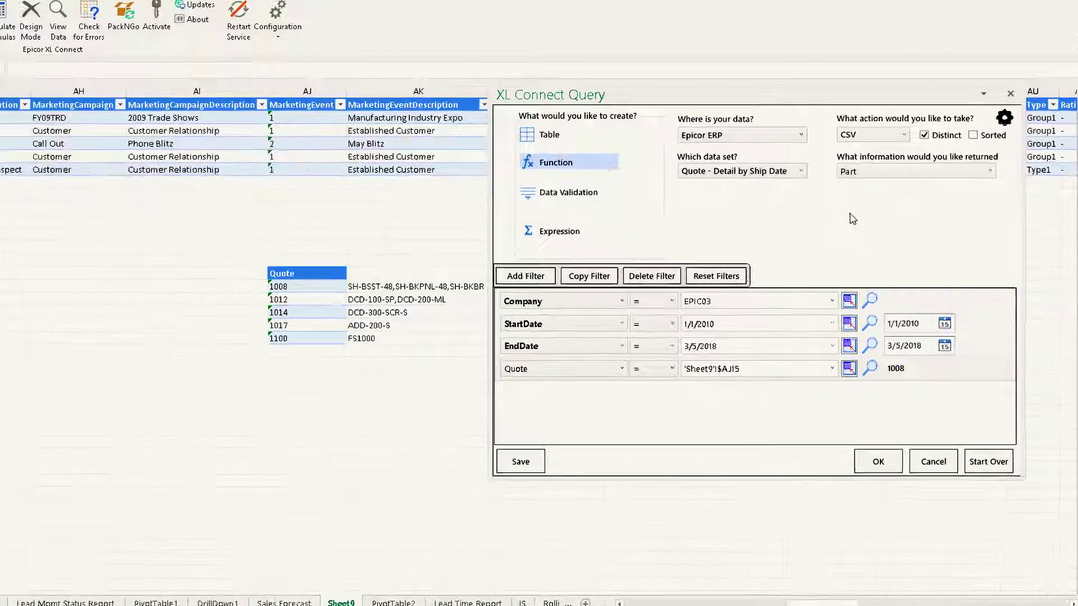
left_click(867, 125)
left_click(855, 137)
left_click(948, 160)
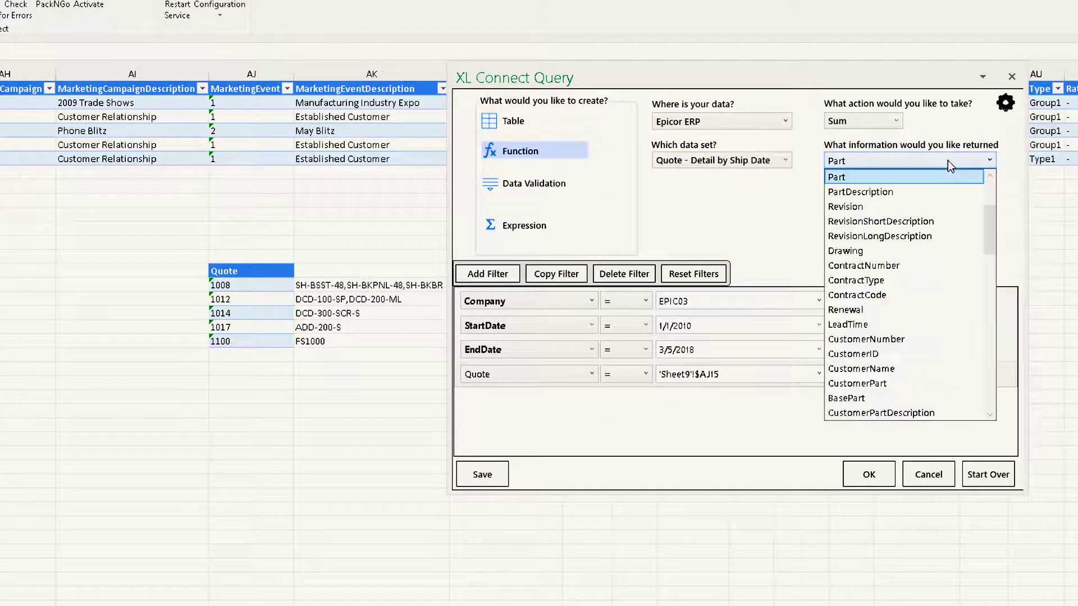
left_click_drag(988, 221, 983, 342)
left_click(935, 295)
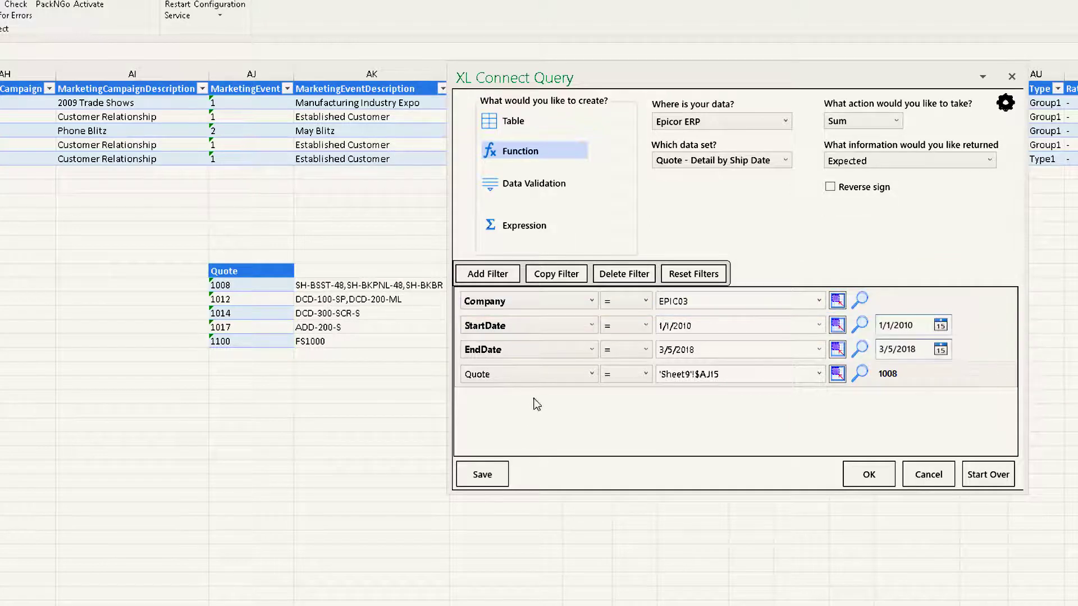
Replace the query's Quote filter with a filter on the Part field using the IN operator
left_click(589, 374)
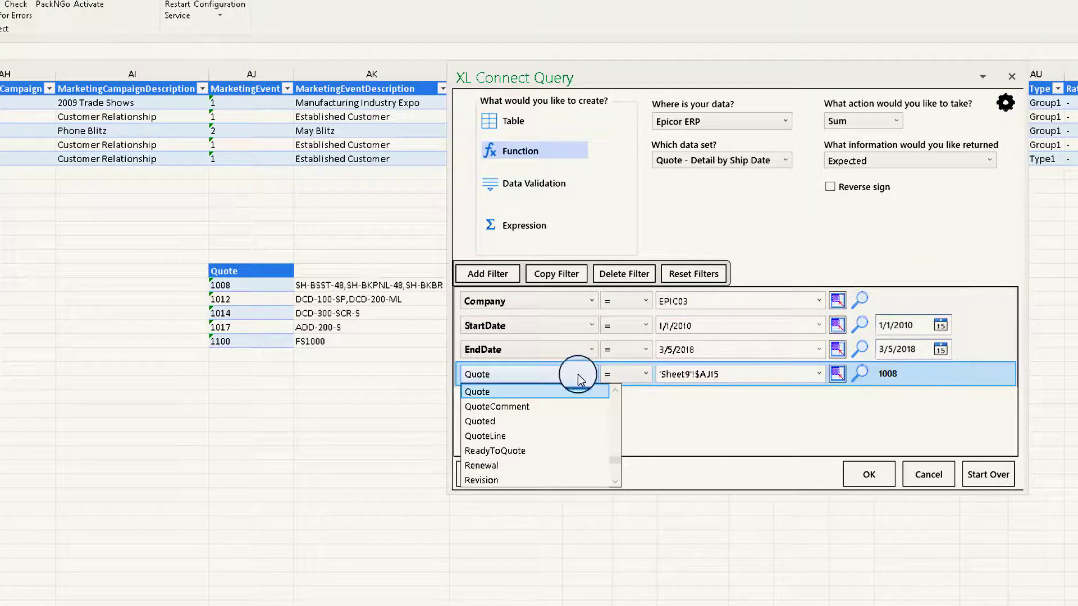
left_click(625, 274)
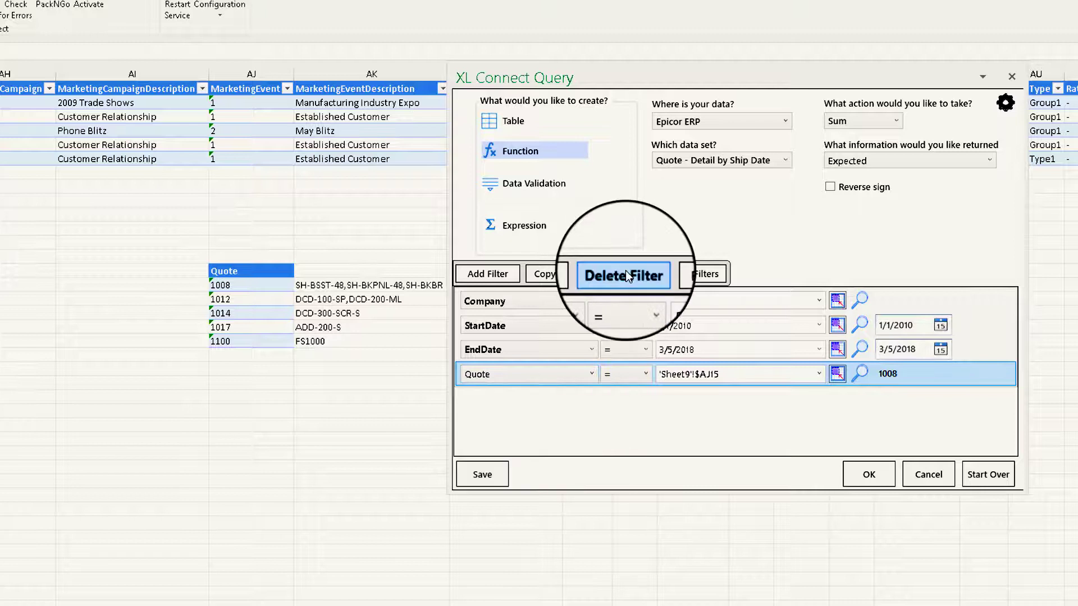
left_click(487, 274)
left_click(591, 375)
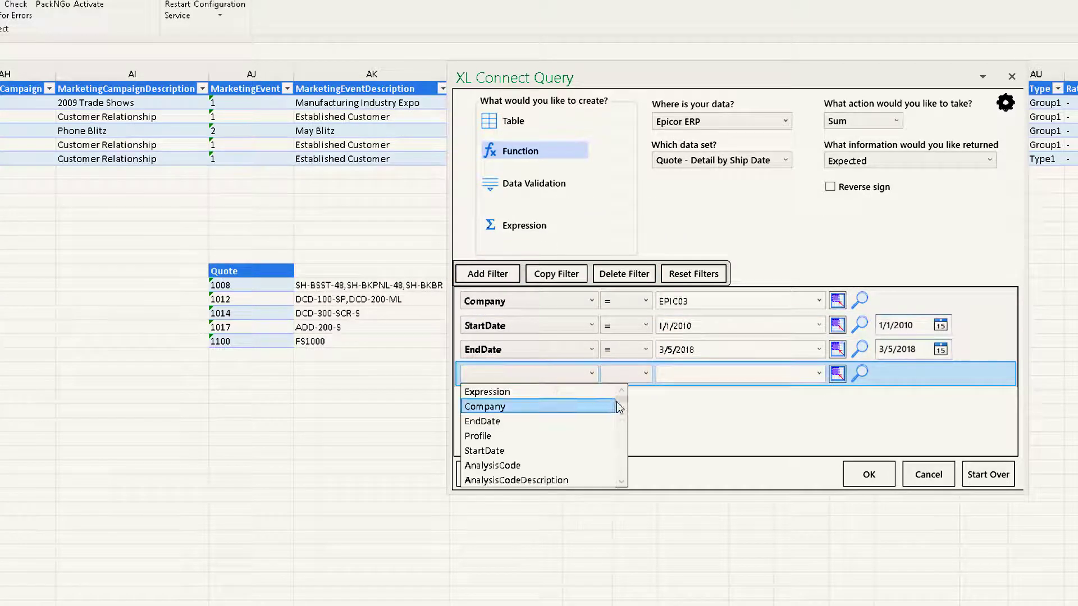
scroll(622, 456, "down", 5)
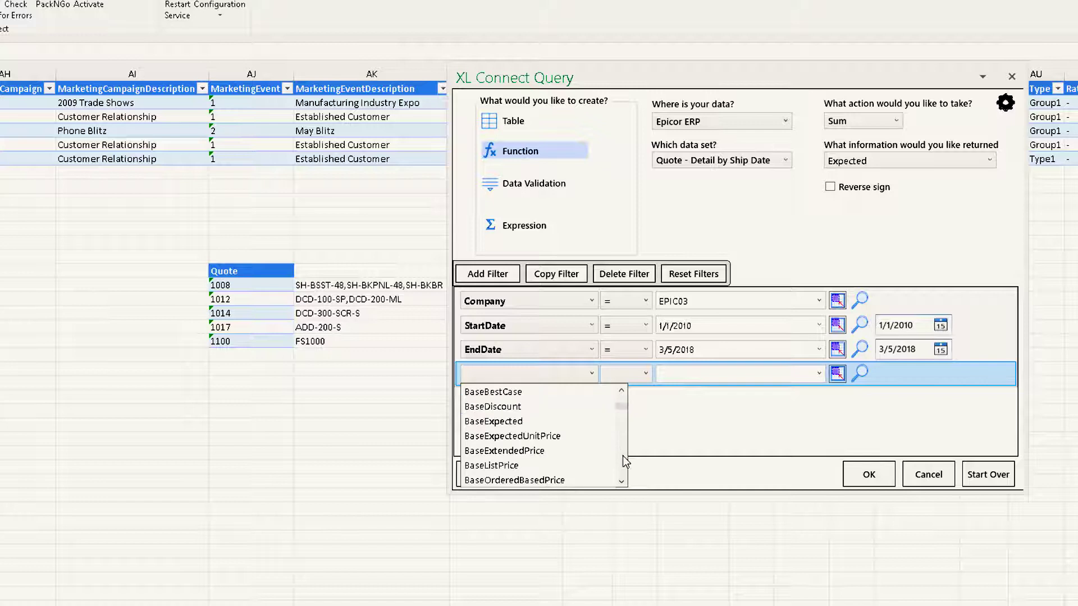
scroll(622, 459, "down", 5)
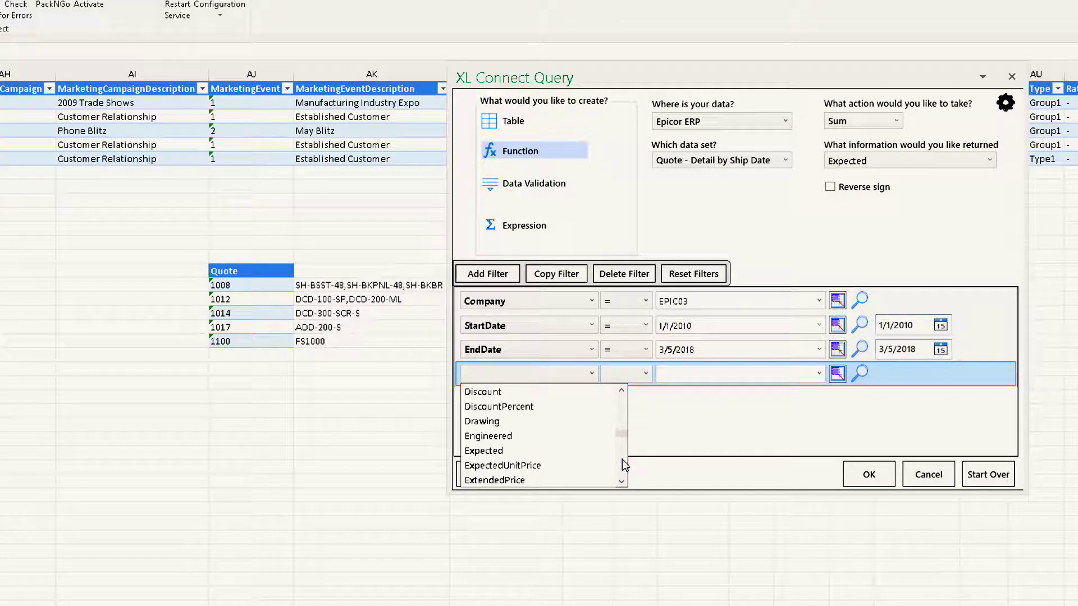
scroll(622, 459, "down", 5)
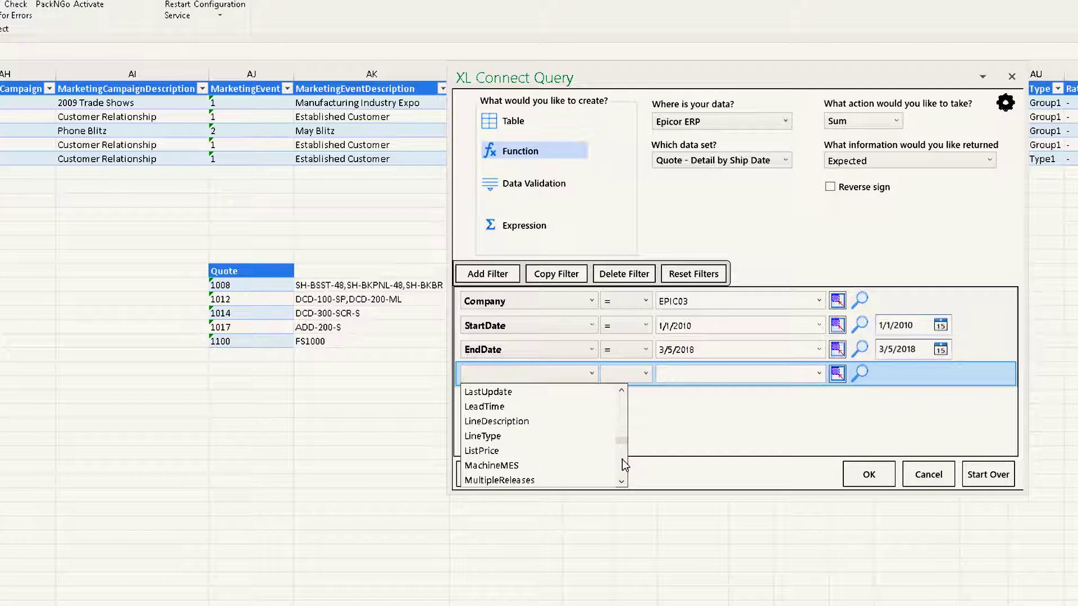
scroll(622, 459, "down", 3)
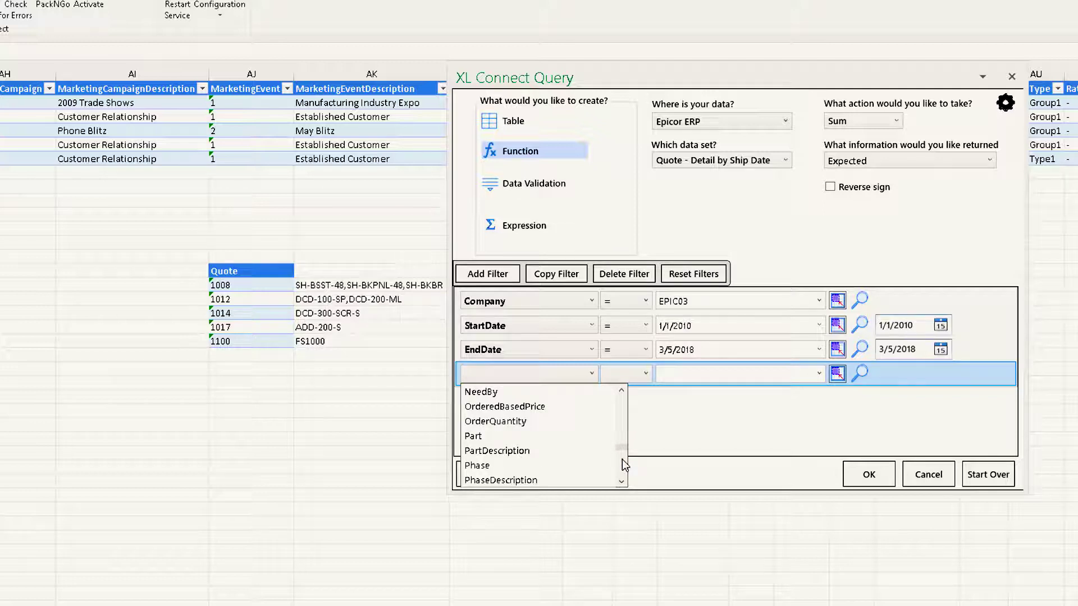
left_click(541, 438)
left_click(642, 378)
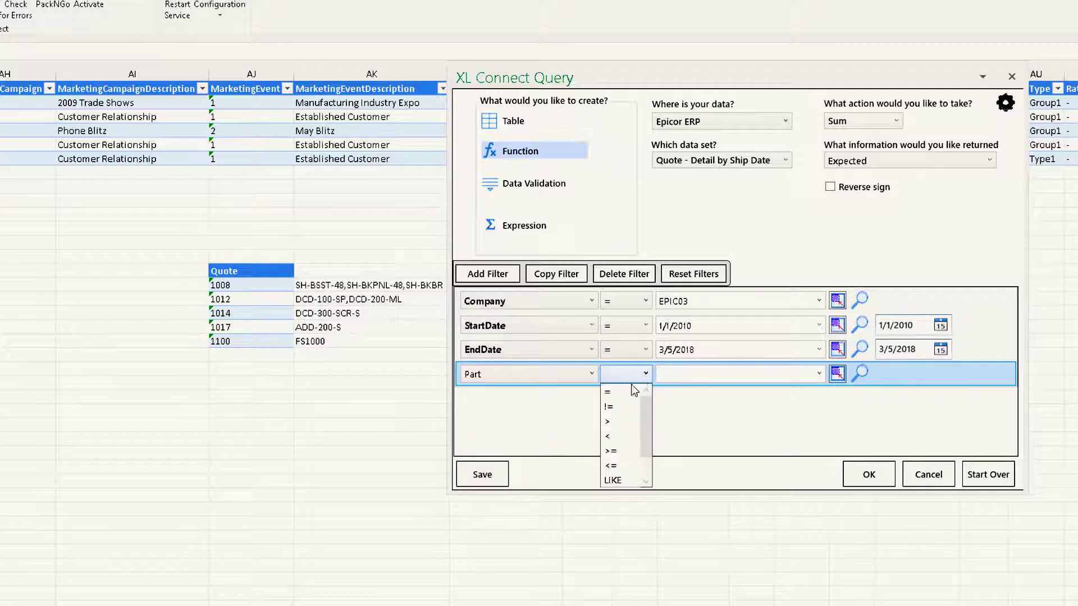
scroll(645, 460, "down", 1)
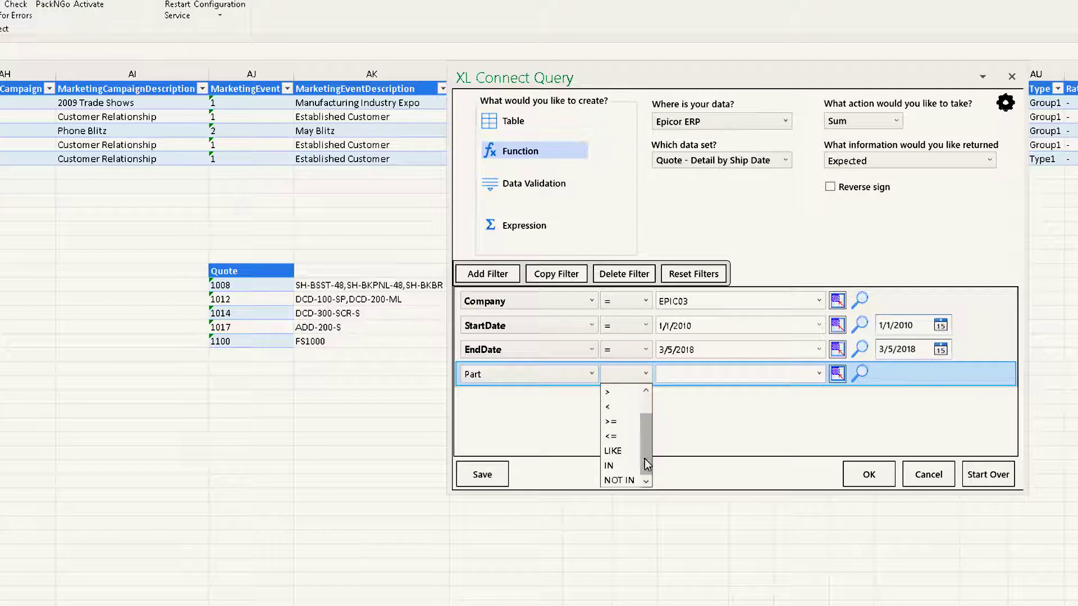
left_click(613, 466)
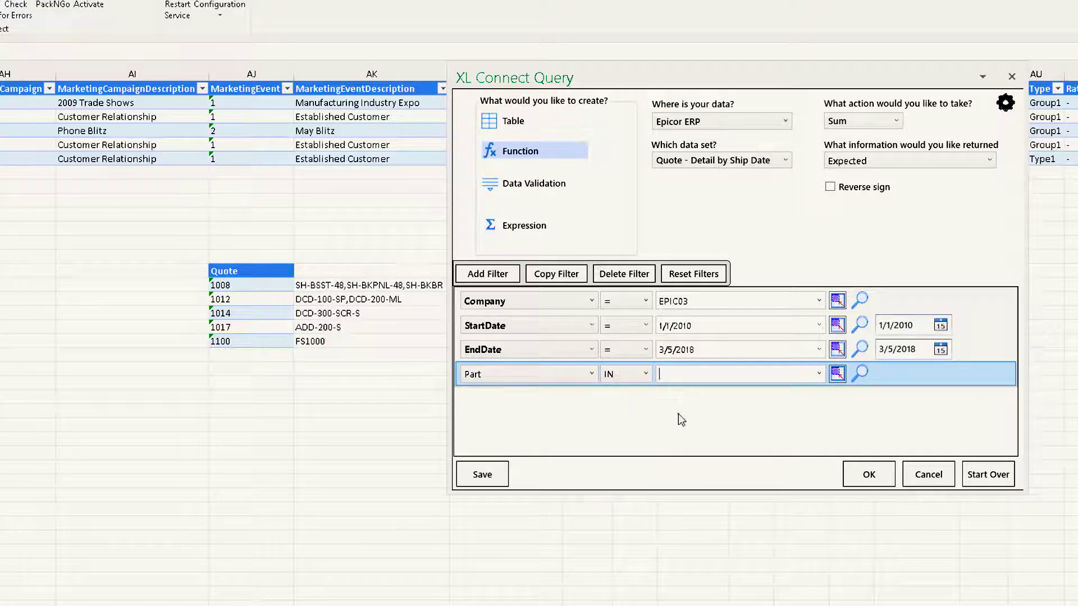
Link the Part filter's value to cell AK15 on Sheet9, with a fixed column and a relative row ($AK15)
left_click(838, 374)
left_click(350, 285)
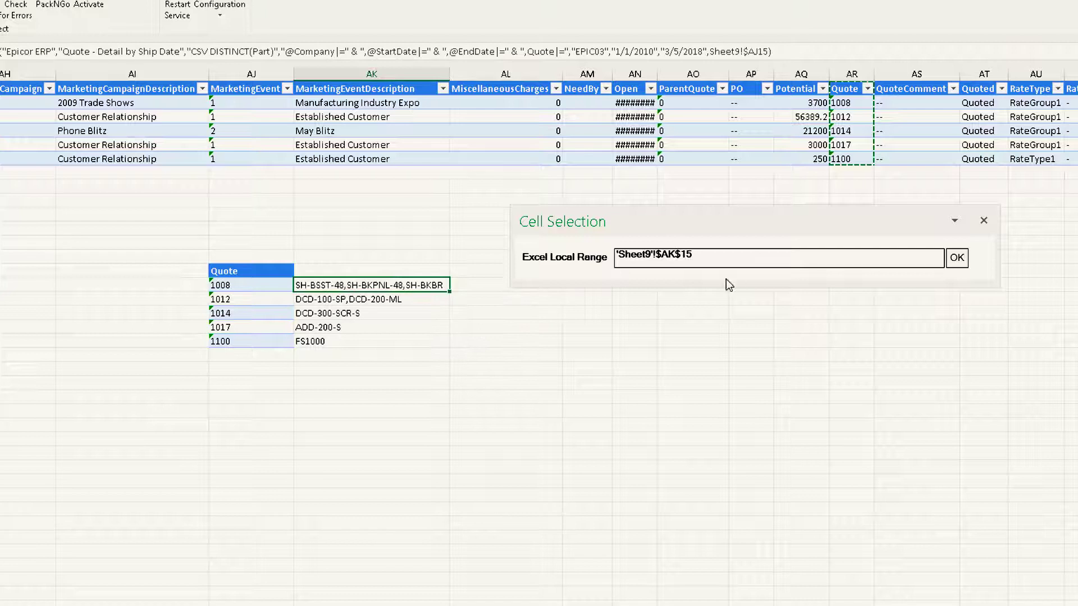
left_click(763, 258)
key("Left")
key("Left")
key("BackSpace")
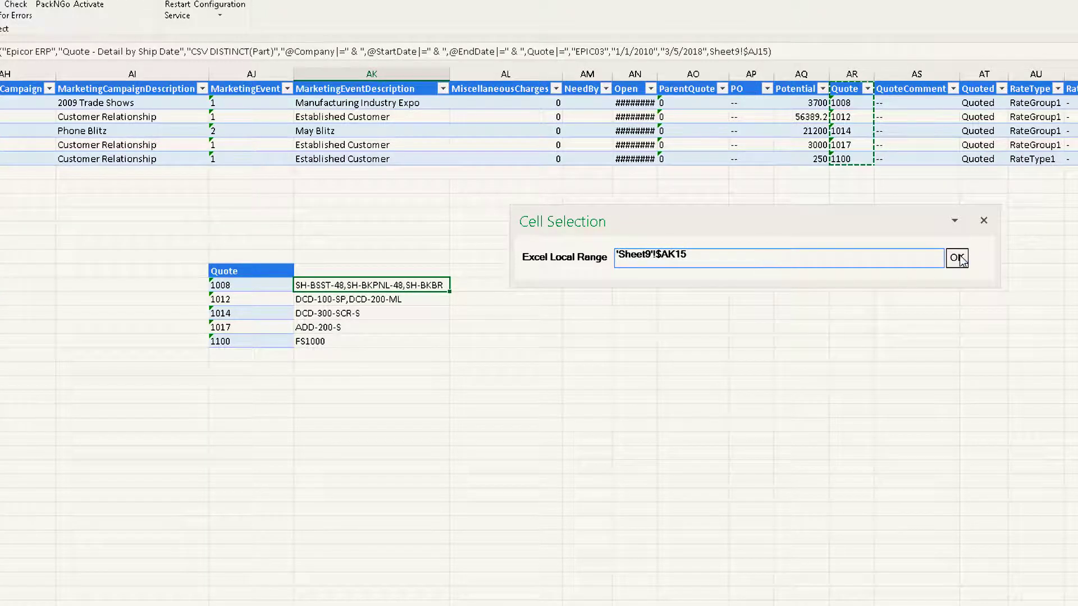
left_click(957, 258)
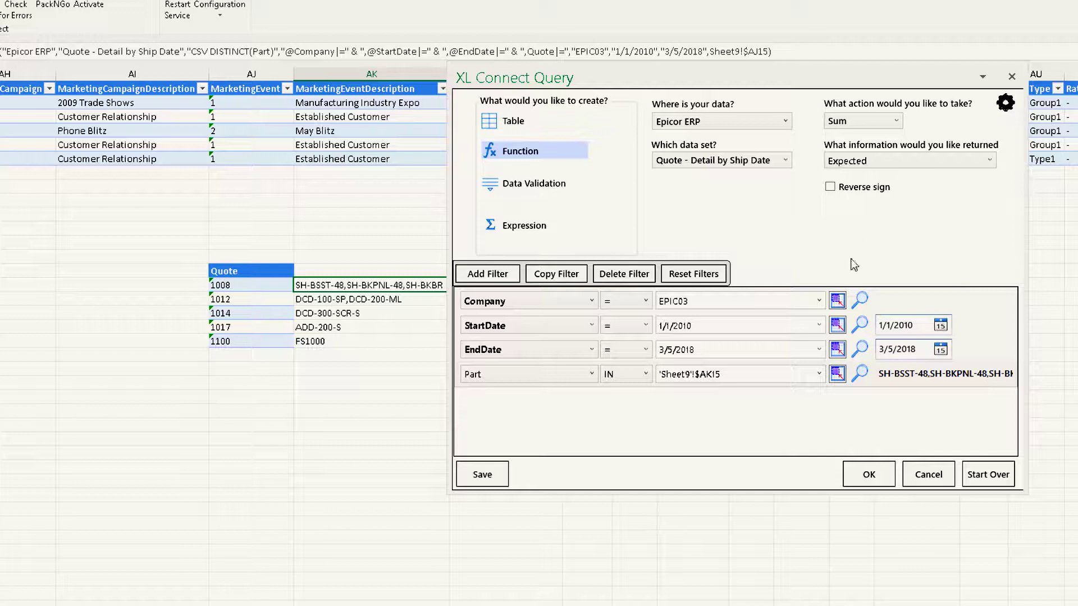
Insert the finished expected-value function into cell AL15 and fill it down beside the remaining quotes to AL19
left_click(868, 474)
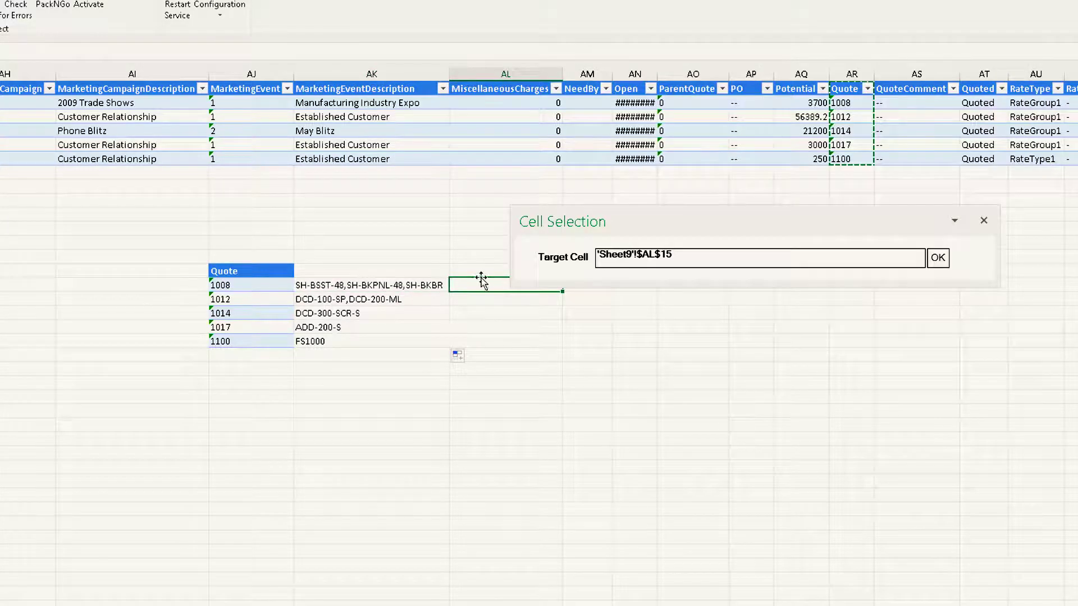
left_click_drag(714, 222, 766, 207)
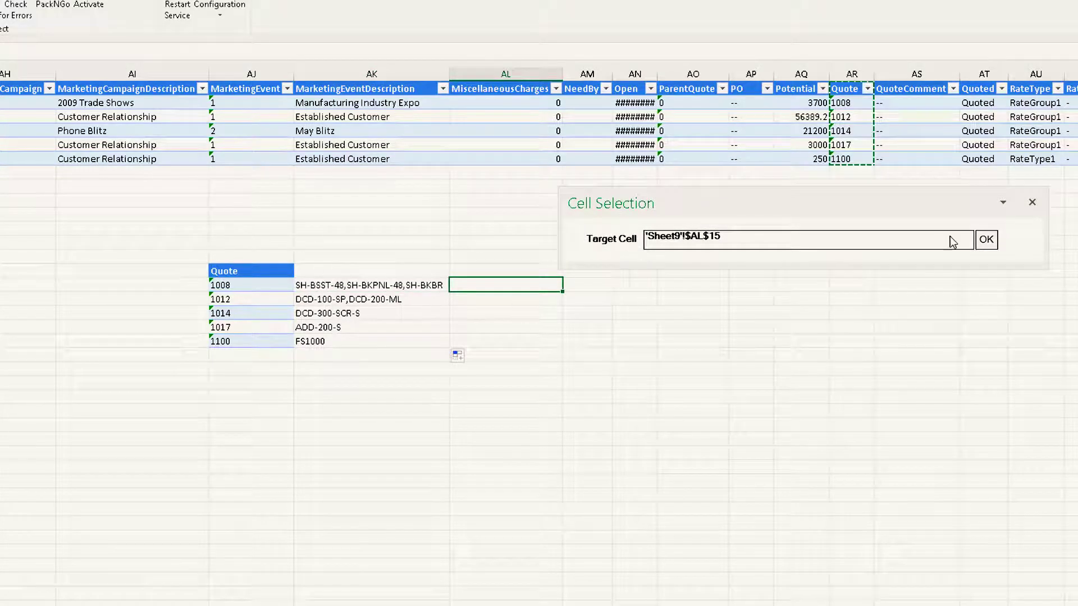
left_click(987, 239)
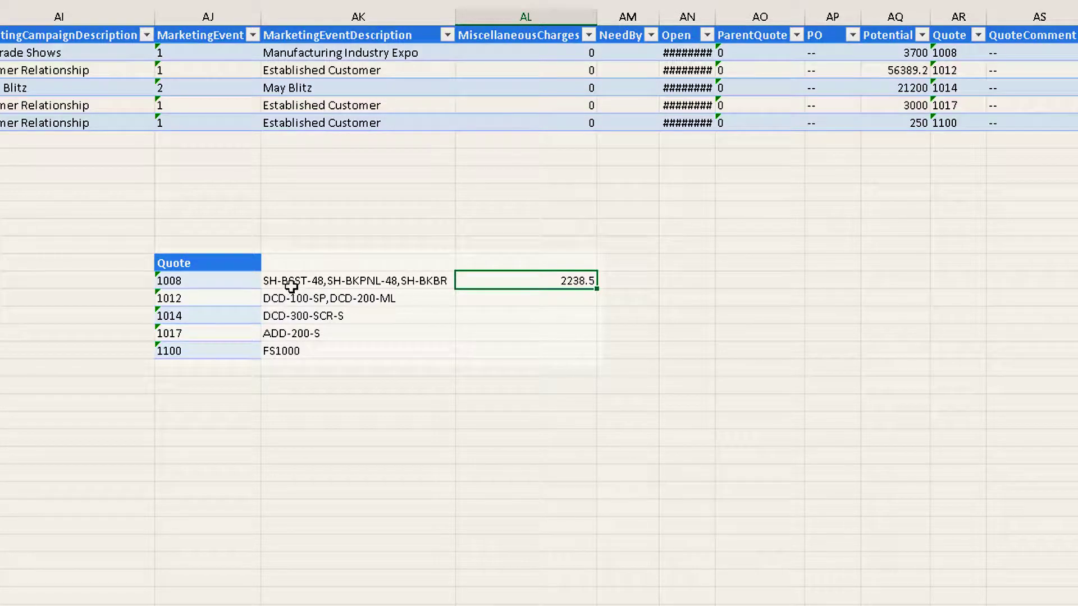
double_click(600, 293)
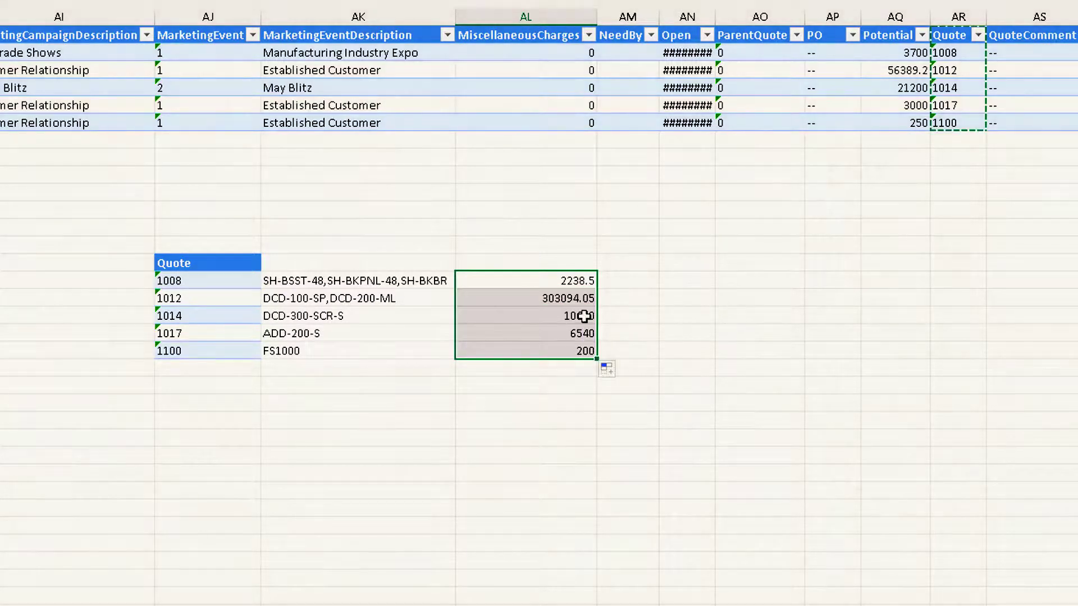
left_click(638, 300)
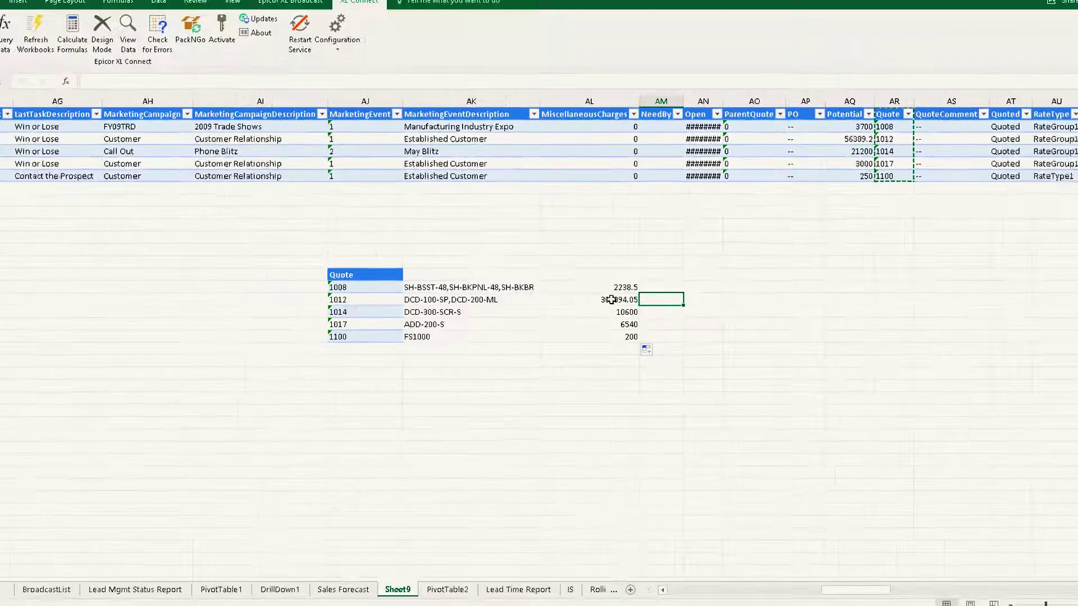
Drill down with XL Connect from quote 1012's expected sum in AL16 to a pivot table by part
right_click(611, 300)
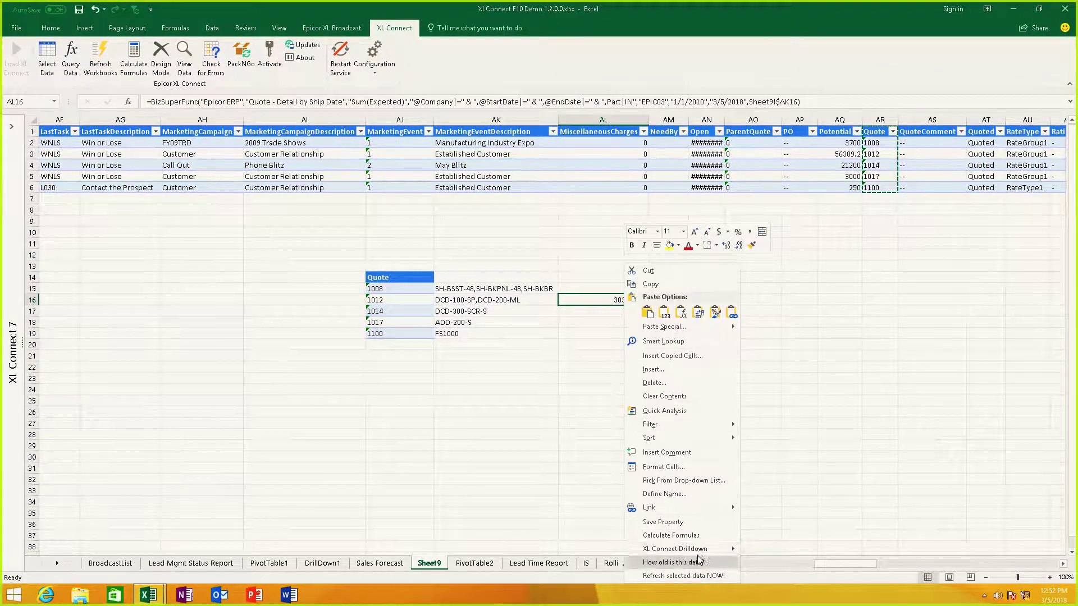
mouse_move(685, 549)
left_click(767, 570)
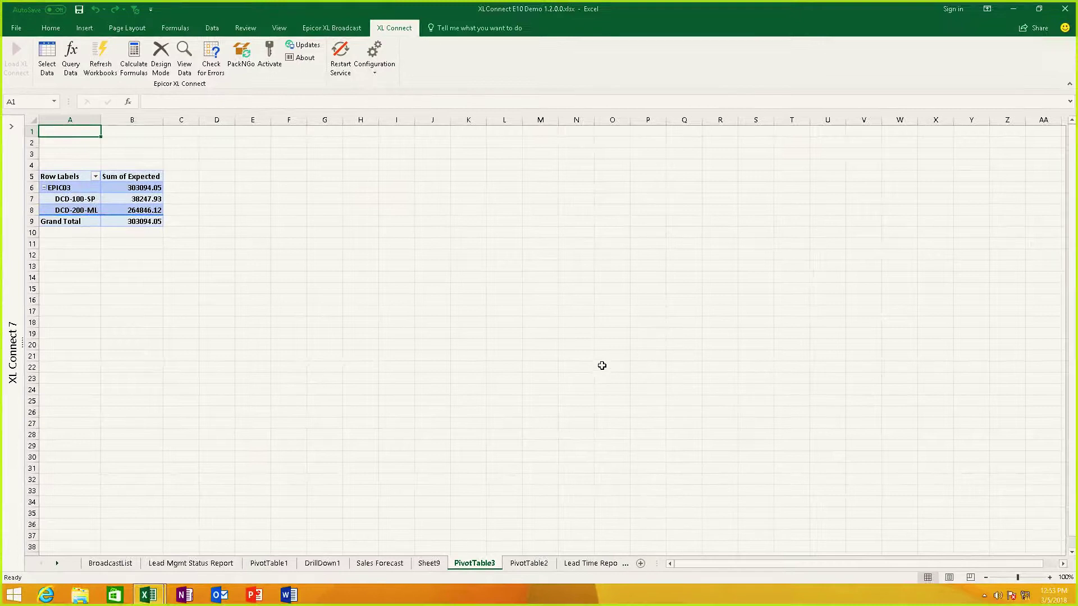
Open the Lead Time Report sheet and change its part to DCD-200-ML
left_click(575, 567)
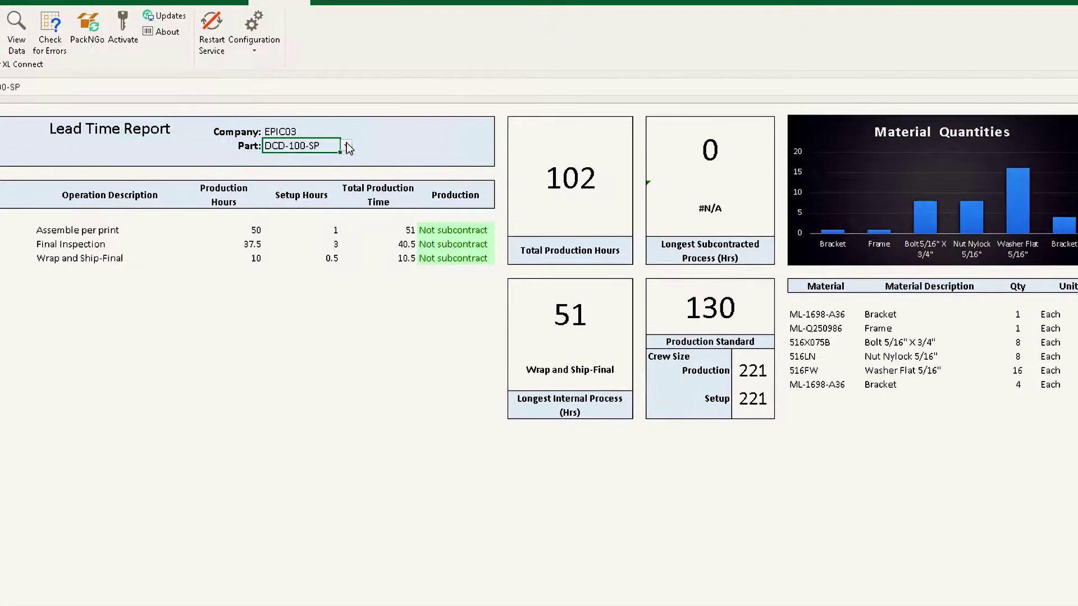
left_click(351, 146)
scroll(343, 160, "up", 1)
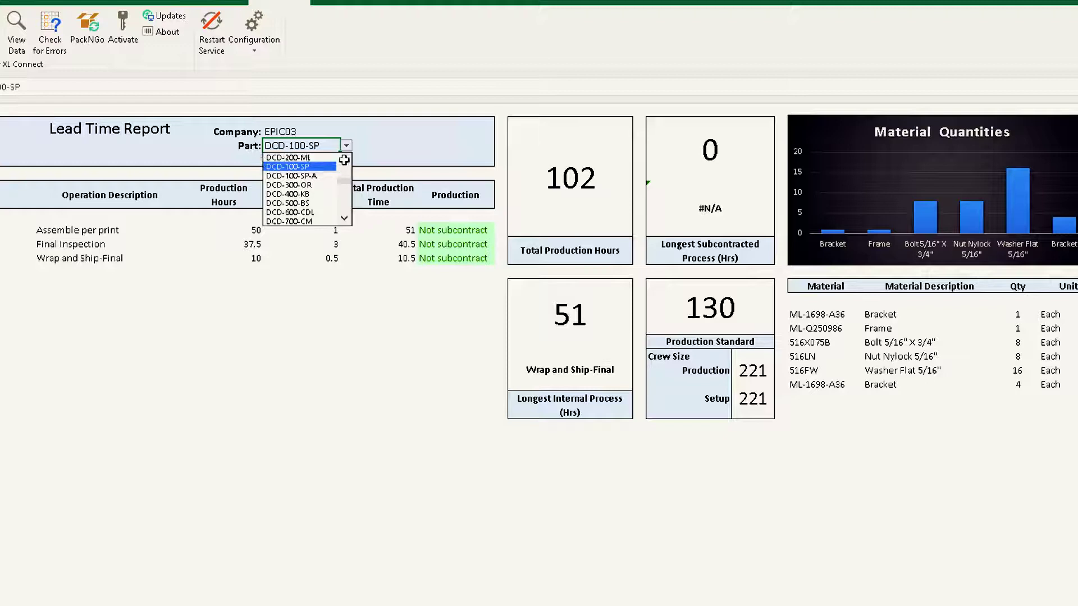
left_click(318, 166)
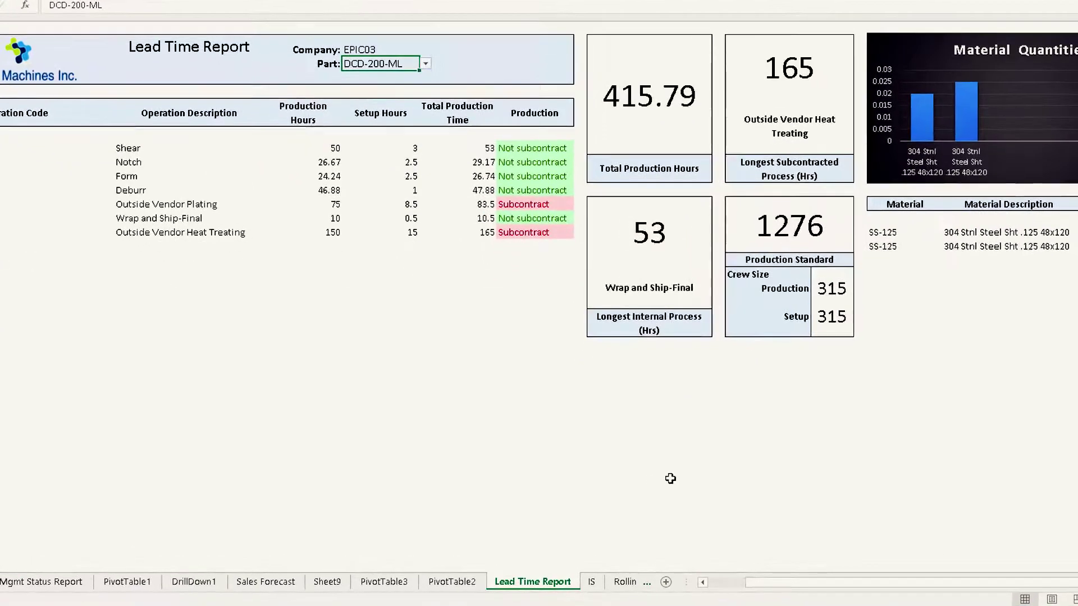
Review the income statement on the IS sheet, then go back through the Lead Time Report to the Sales Forecast sheet
left_click(590, 564)
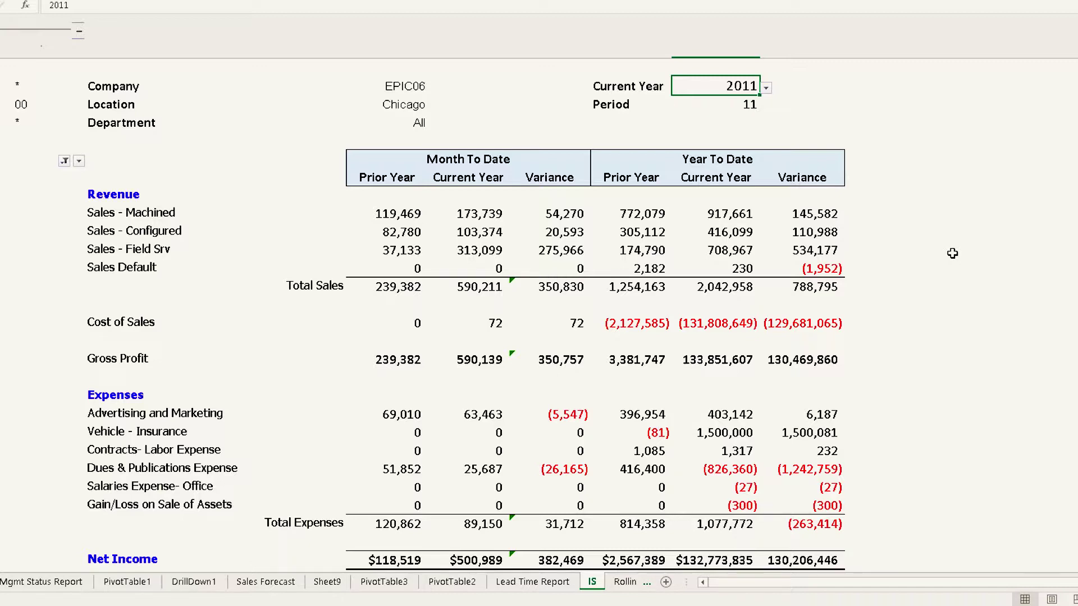
scroll(970, 296, "down", 2)
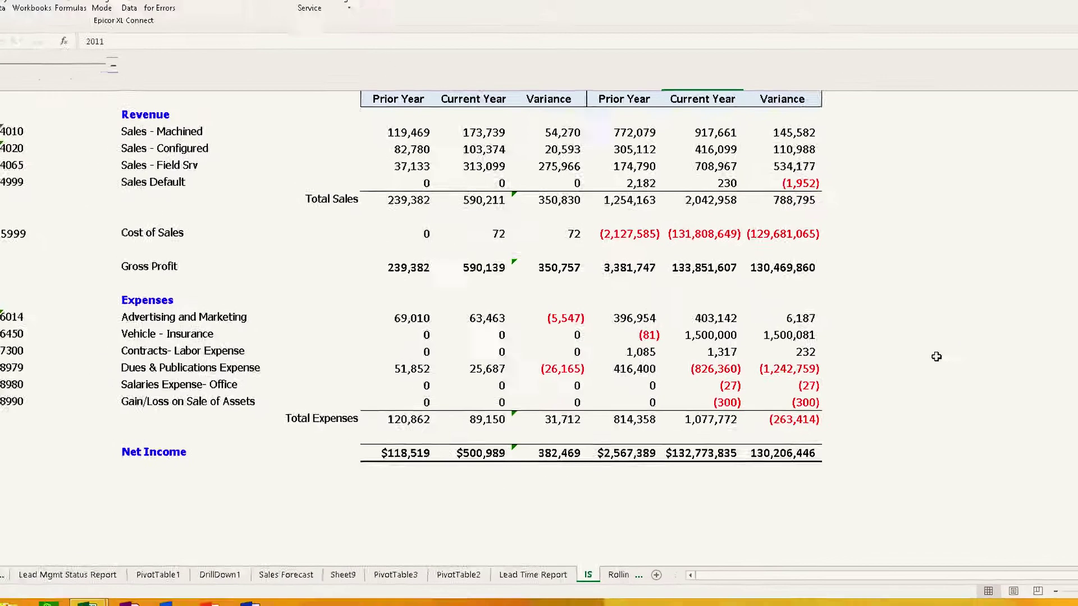
scroll(943, 354, "up", 2)
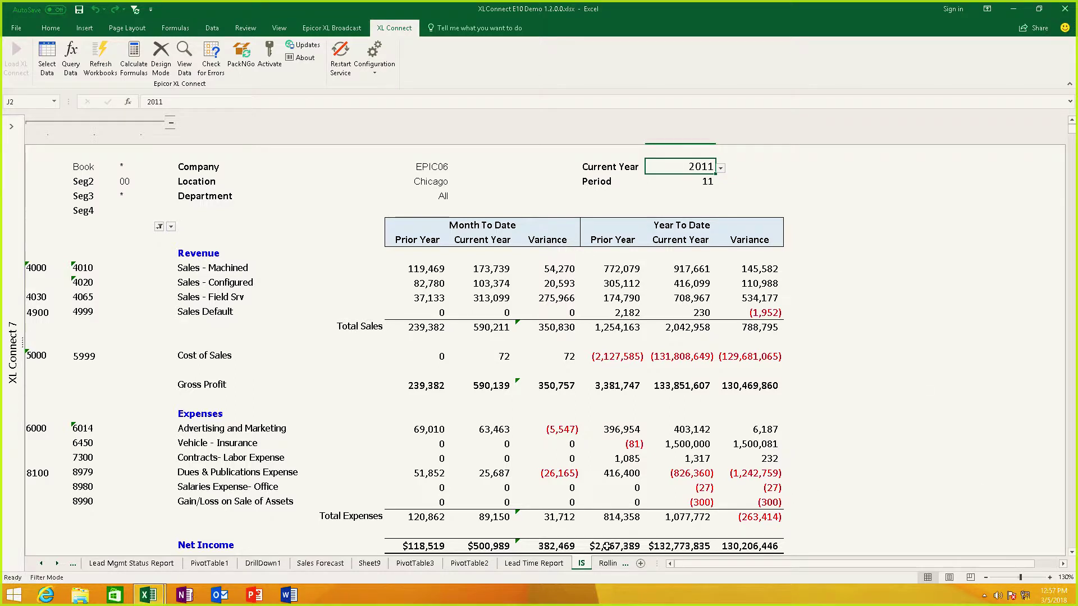
left_click(533, 563)
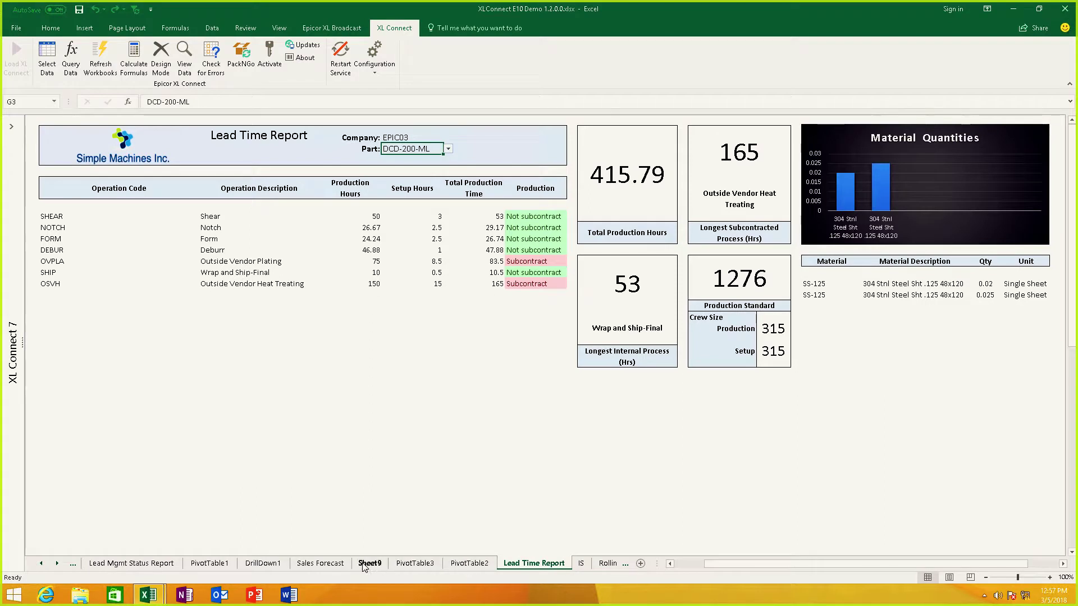
left_click(329, 563)
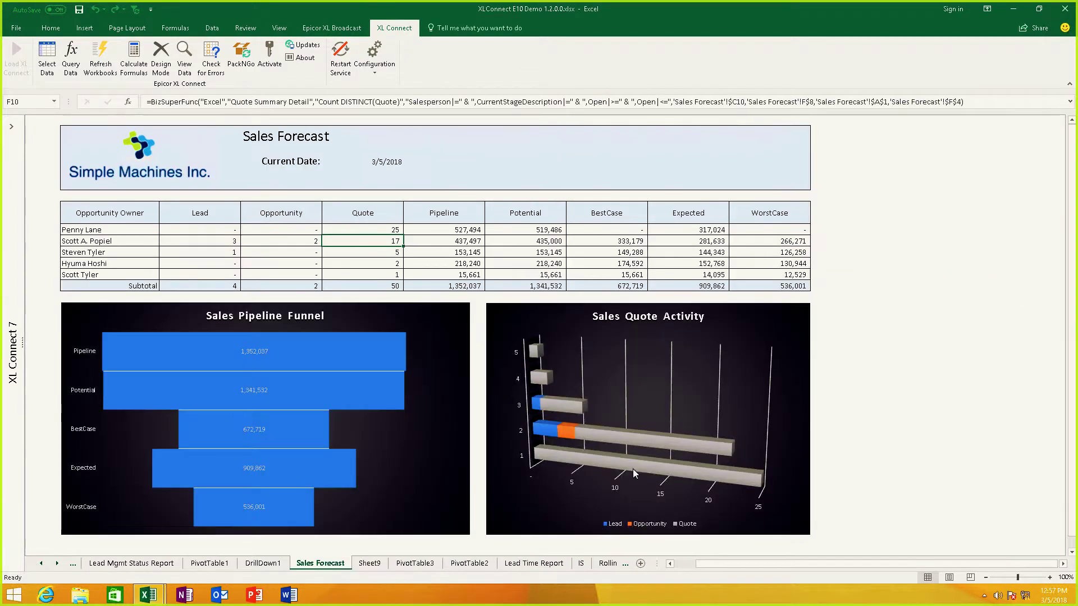